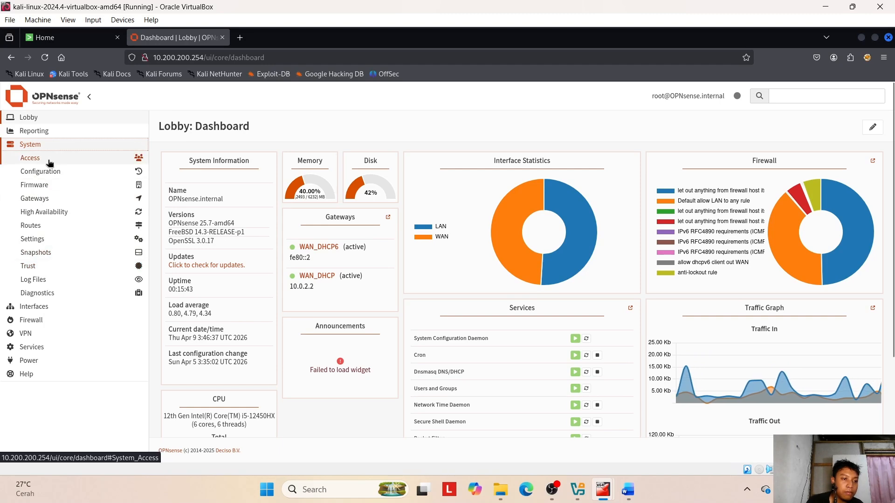
Consult the Word guide's Remote Syslog step, then open the splunk-siem destination in OPNsense's remote logging settings for editing
{"action": "left_click", "coordinate": [628, 490]}
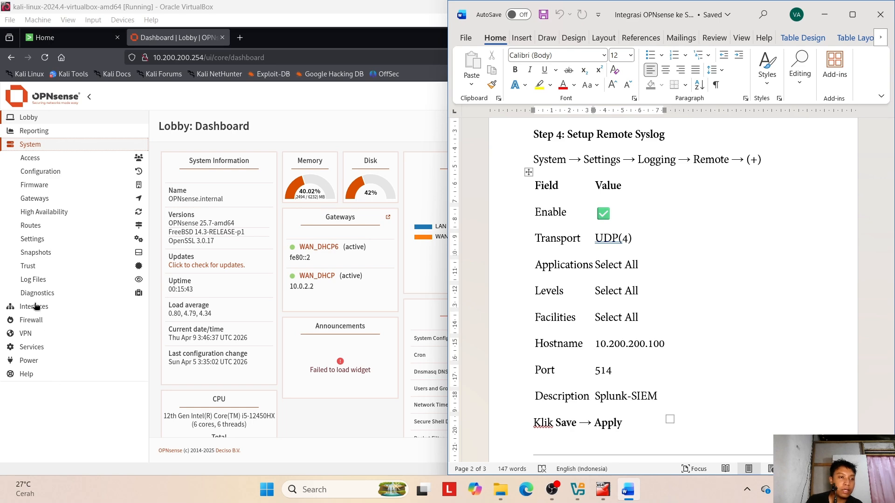
{"action": "left_click", "coordinate": [32, 239]}
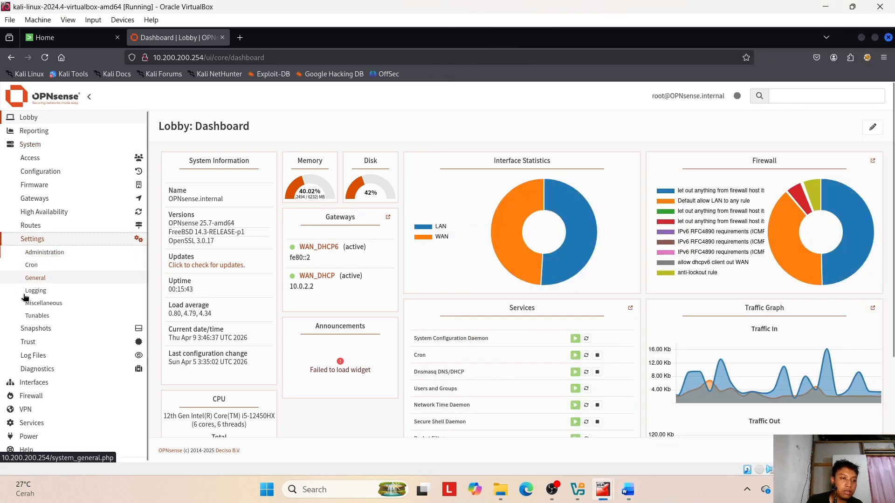
{"action": "left_click", "coordinate": [39, 292]}
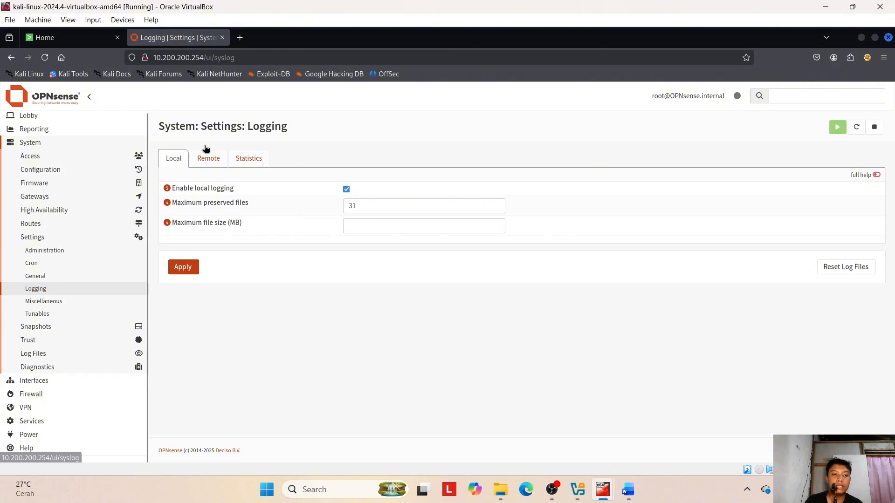
{"action": "left_click", "coordinate": [206, 158]}
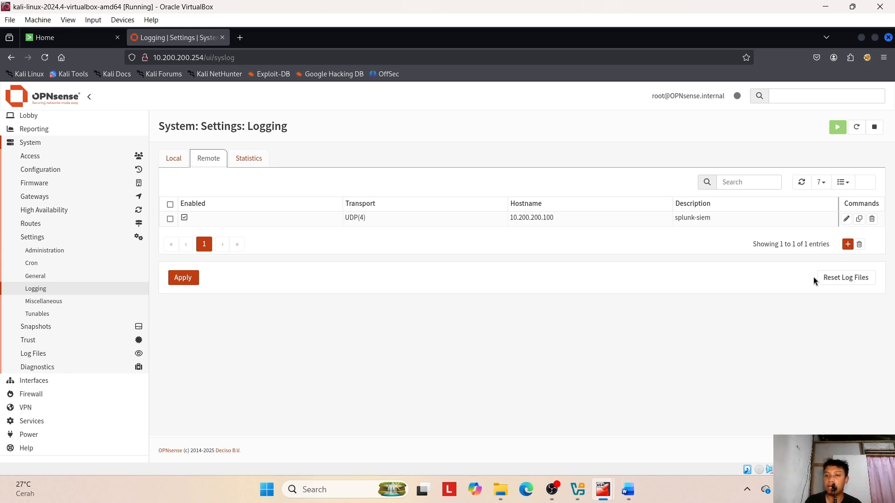
{"action": "left_click", "coordinate": [846, 220]}
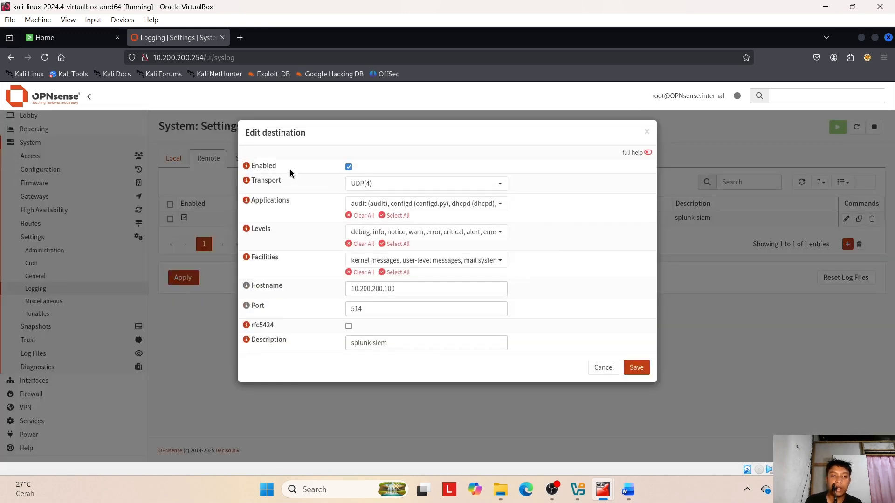
Review the transport options and hostname of the splunk-siem logging destination
{"action": "left_click", "coordinate": [384, 186]}
{"action": "left_click", "coordinate": [586, 231]}
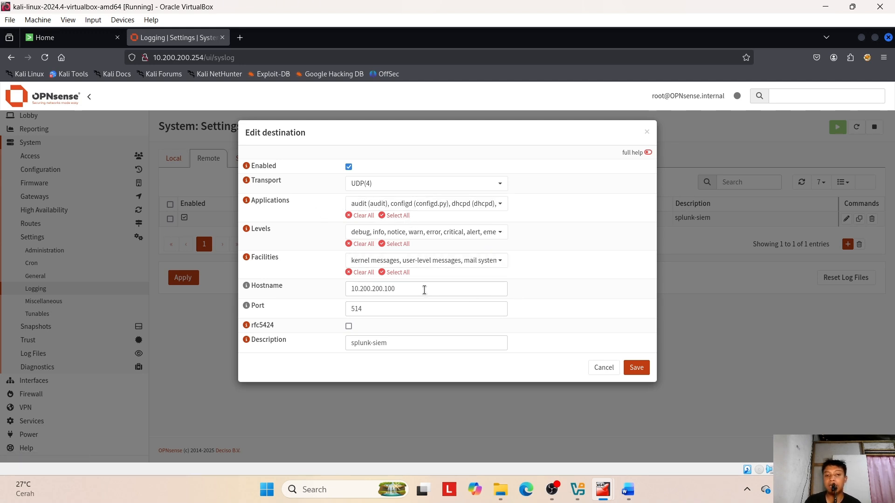
{"action": "left_click_drag", "start_coordinate": [423, 288], "coordinate": [337, 280]}
{"action": "left_click", "coordinate": [594, 287]}
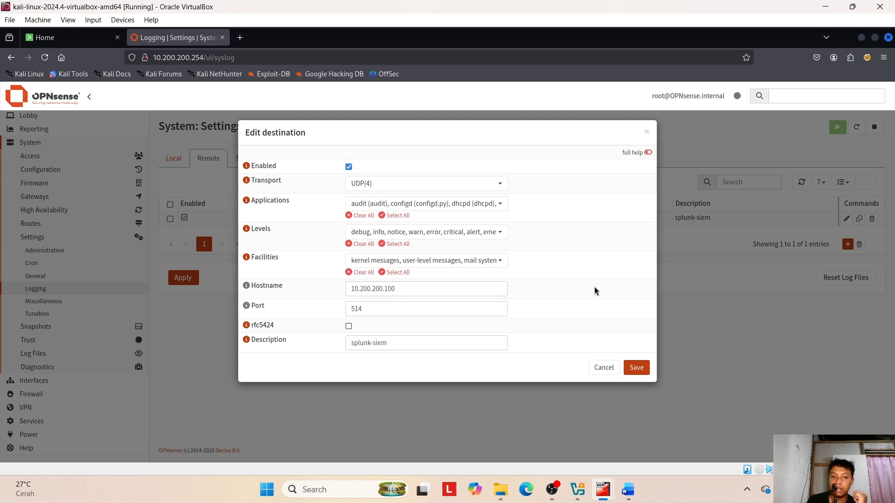
{"action": "left_click_drag", "start_coordinate": [406, 286], "coordinate": [347, 286]}
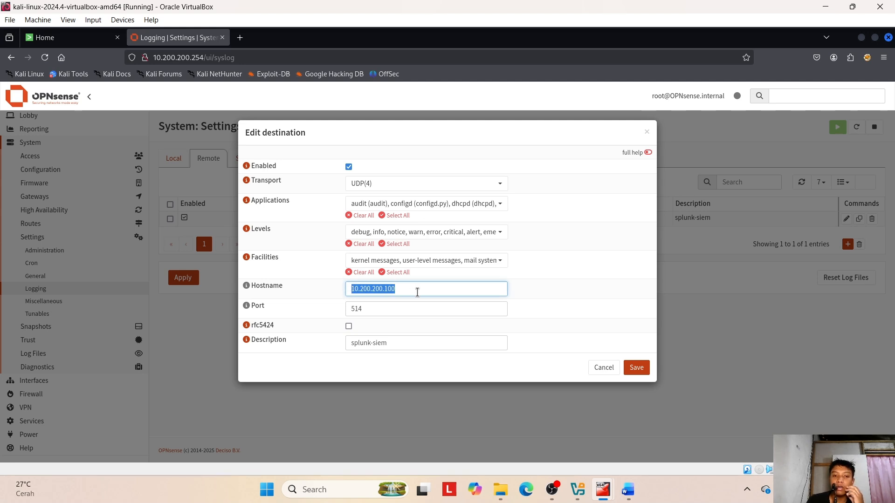
{"action": "left_click", "coordinate": [547, 297]}
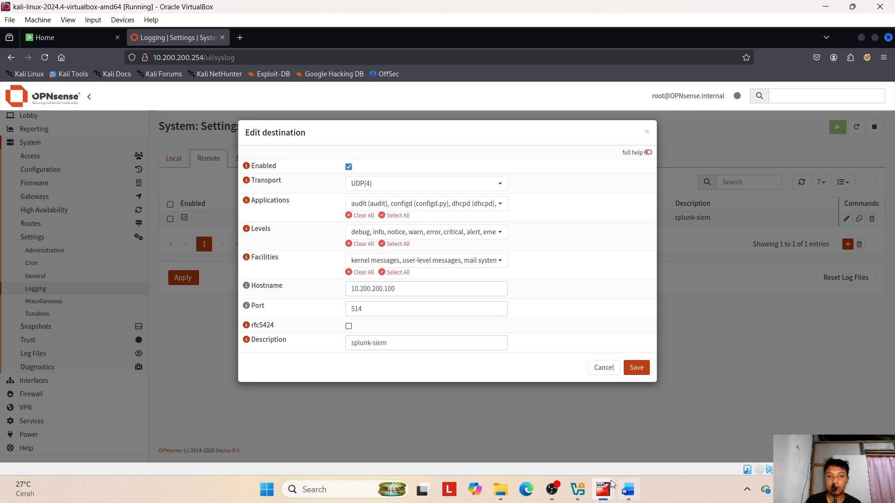
Switch to the SIEM-ubuntu virtual machine, run ifconfig to check its IP address, and return to the Kali virtual machine
{"action": "mouse_move", "coordinate": [601, 497]}
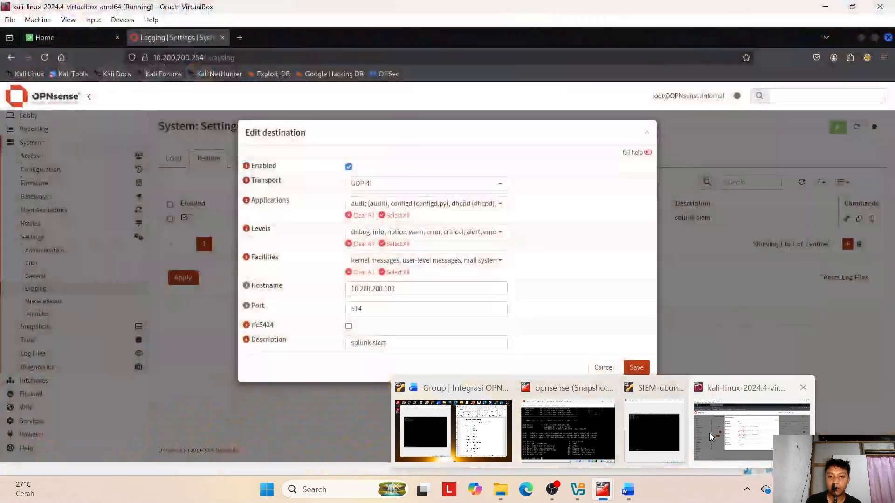
{"action": "left_click", "coordinate": [624, 423]}
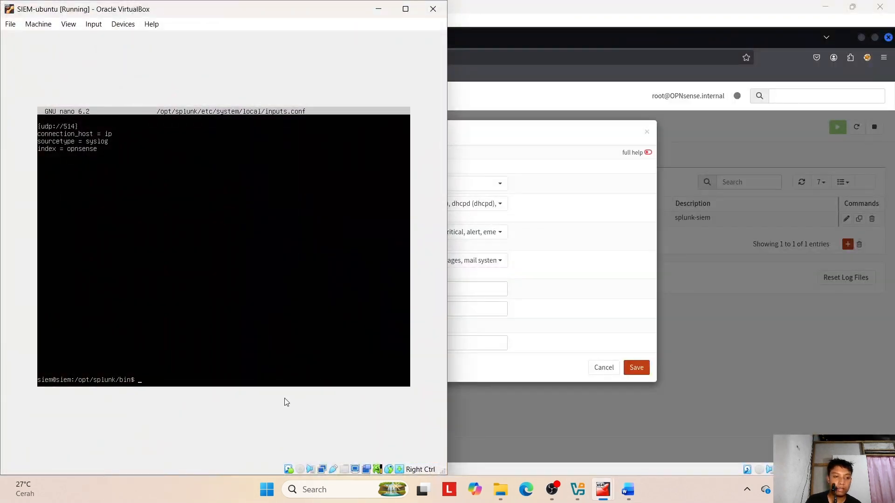
{"action": "type", "text": "ifconfig"}
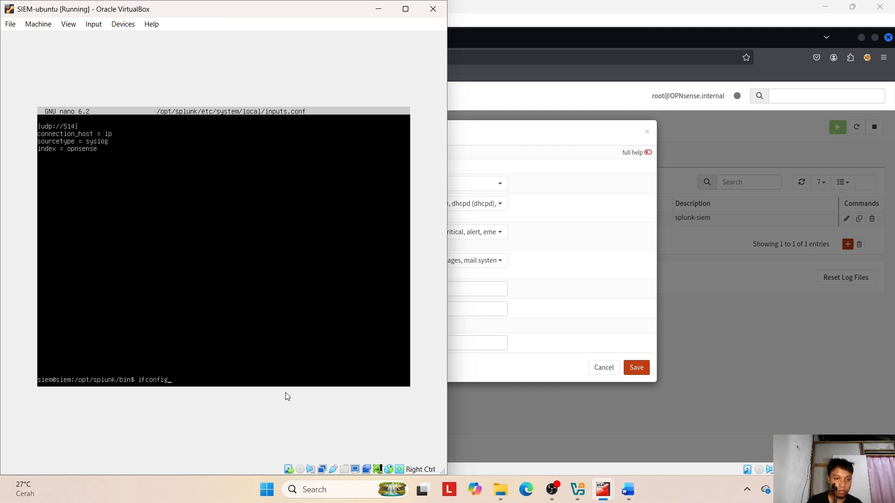
{"action": "key", "text": "Return"}
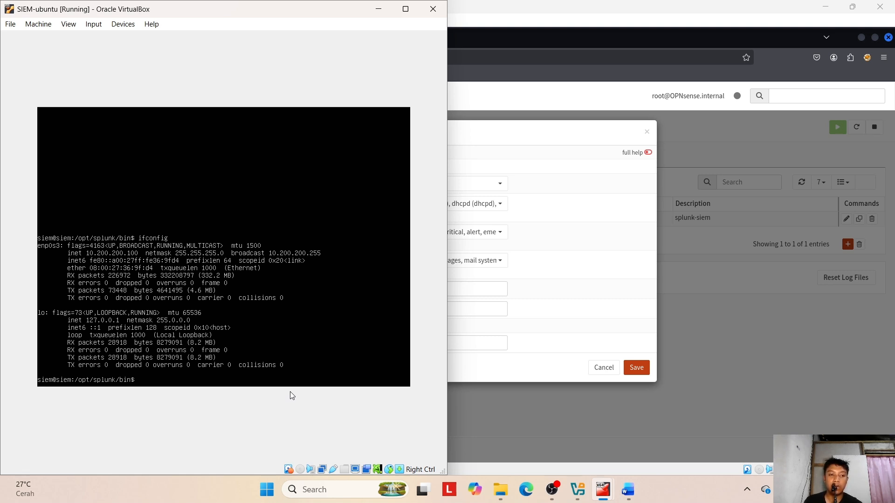
{"action": "left_click", "coordinate": [564, 309]}
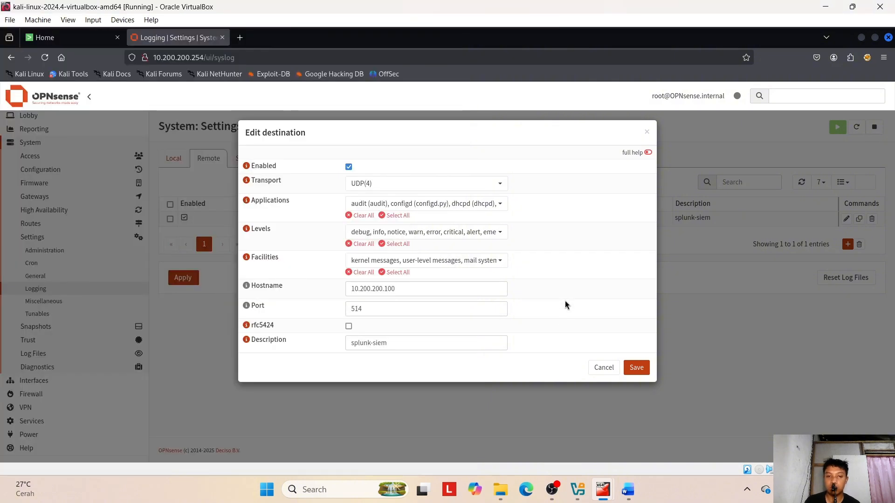
Check the logging destination's hostname, port and description, and close it without saving
{"action": "left_click_drag", "start_coordinate": [395, 289], "coordinate": [363, 288]}
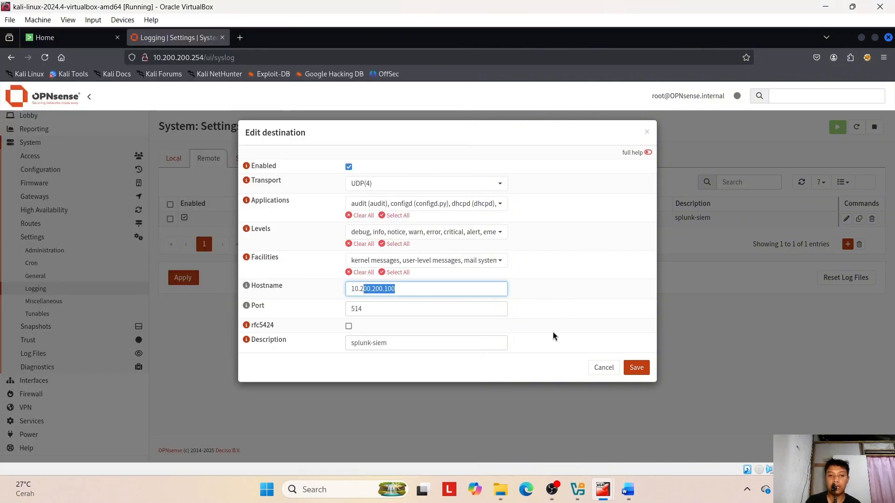
{"action": "left_click", "coordinate": [562, 313]}
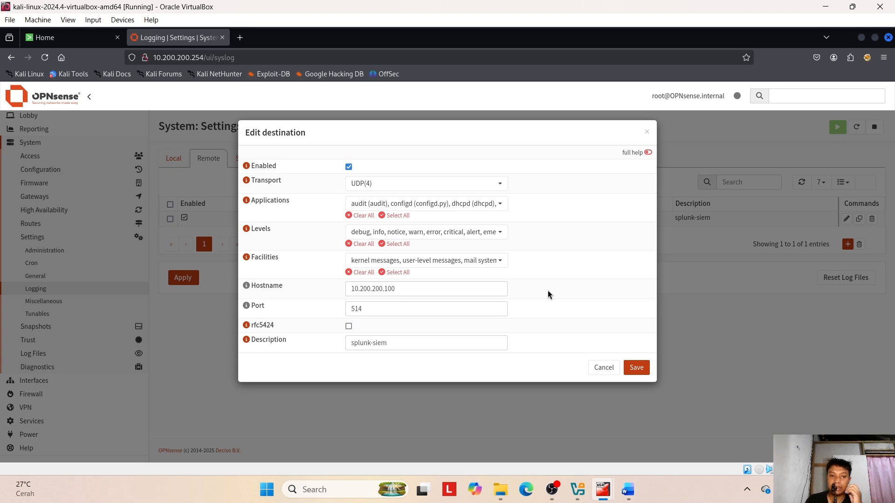
{"action": "left_click", "coordinate": [385, 309]}
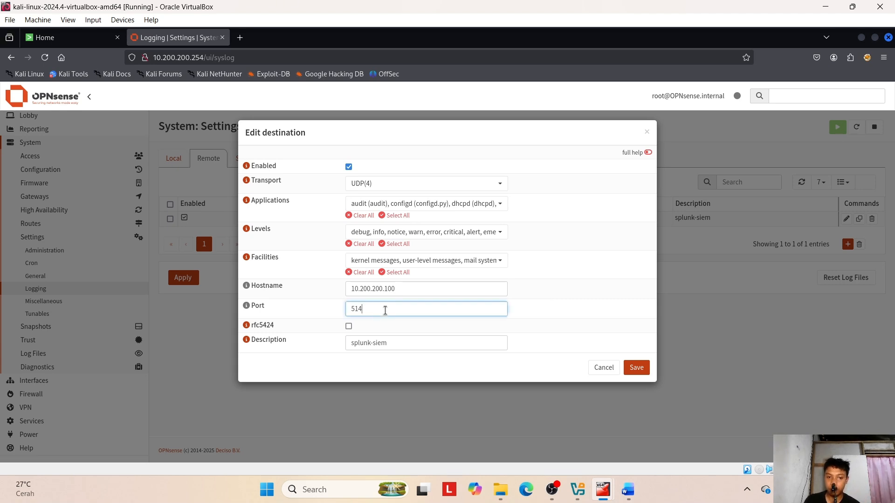
{"action": "key", "text": "ctrl+a"}
{"action": "left_click", "coordinate": [573, 279]}
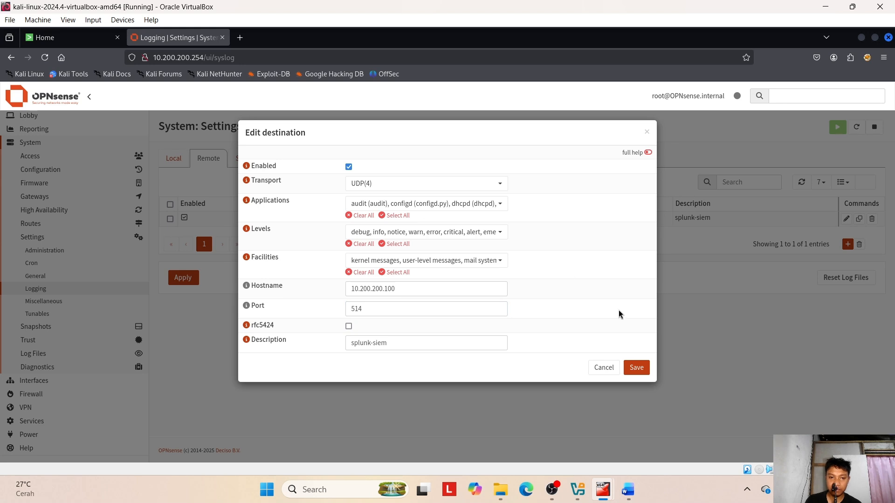
{"action": "mouse_move", "coordinate": [395, 341]}
{"action": "left_mouse_down"}
{"action": "mouse_move", "coordinate": [348, 343]}
{"action": "mouse_move", "coordinate": [395, 345]}
{"action": "mouse_move", "coordinate": [352, 349]}
{"action": "mouse_move", "coordinate": [388, 342]}
{"action": "left_mouse_up"}
{"action": "left_click", "coordinate": [533, 309]}
{"action": "left_click", "coordinate": [554, 303]}
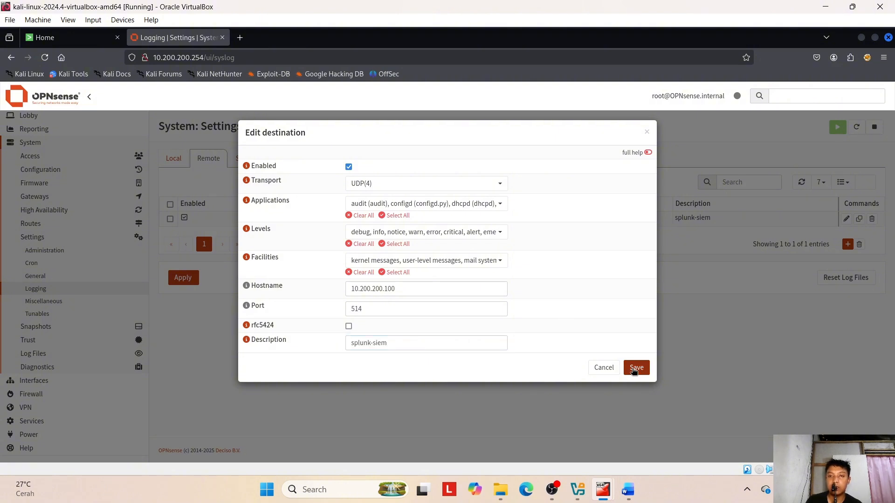
{"action": "left_click", "coordinate": [646, 132]}
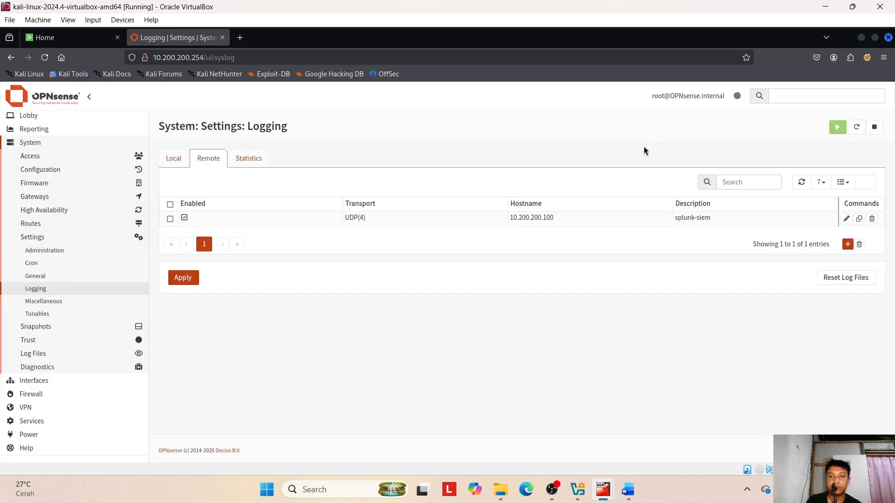
Switch to the Word guide and read Step 5 on enabling logging in the LAN firewall rules
{"action": "left_click", "coordinate": [628, 489]}
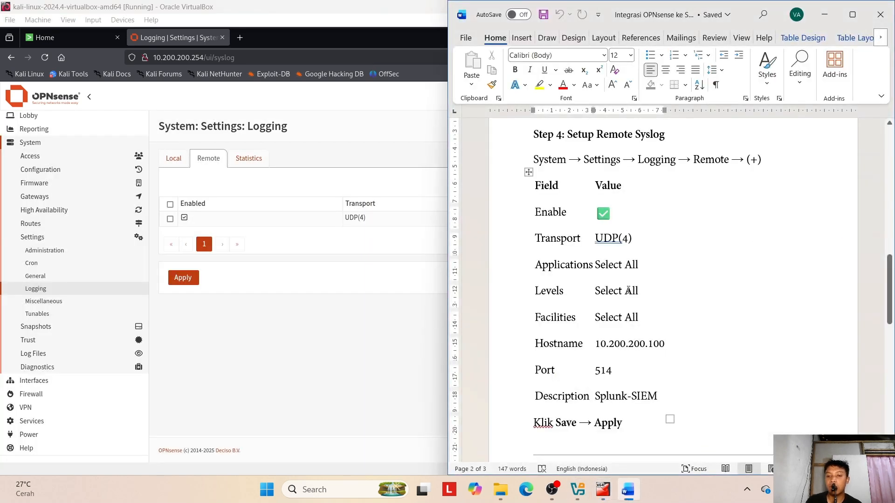
{"action": "scroll", "coordinate": [632, 309], "scroll_direction": "down", "scroll_amount": 1}
{"action": "scroll", "coordinate": [631, 309], "scroll_direction": "down", "scroll_amount": 5}
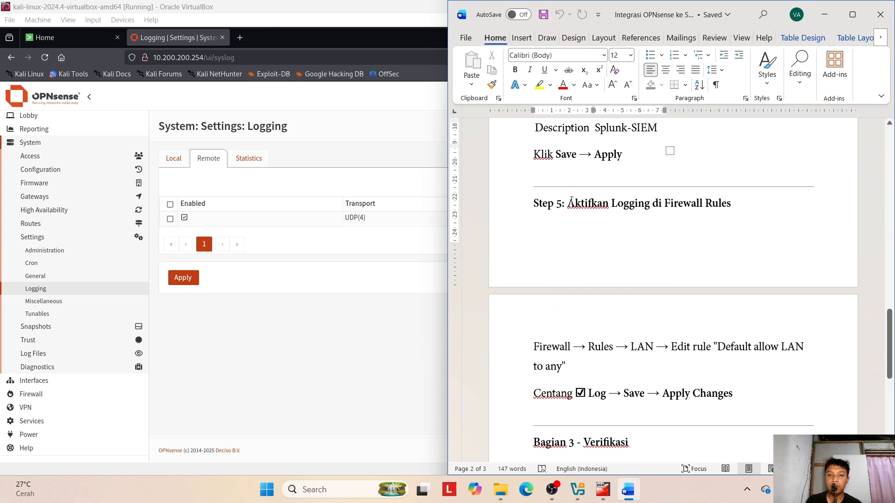
{"action": "left_click_drag", "start_coordinate": [571, 201], "coordinate": [704, 203]}
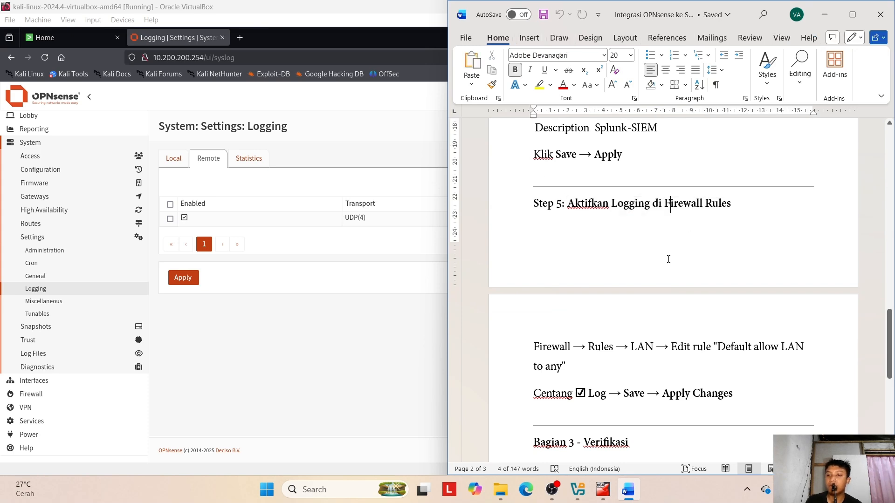
{"action": "scroll", "coordinate": [668, 259], "scroll_direction": "down", "scroll_amount": 1}
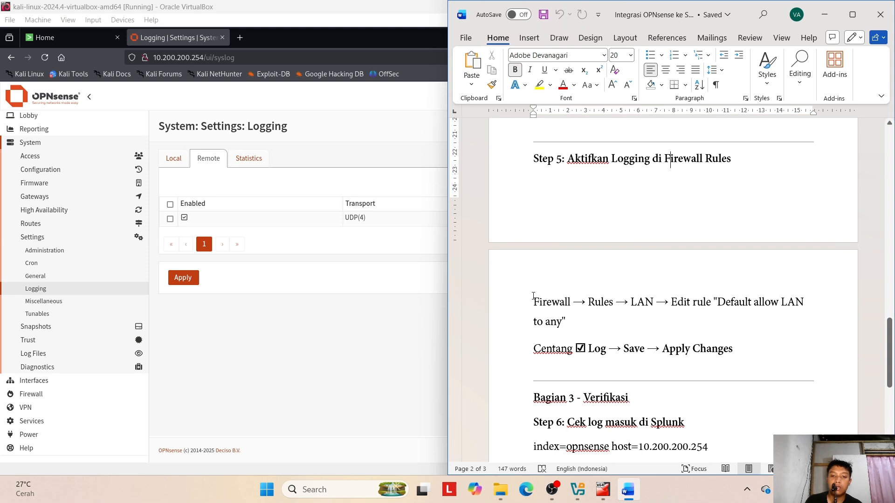
{"action": "scroll", "coordinate": [534, 295], "scroll_direction": "down", "scroll_amount": 1}
{"action": "left_click_drag", "start_coordinate": [532, 255], "coordinate": [575, 261]}
{"action": "key", "text": "Down"}
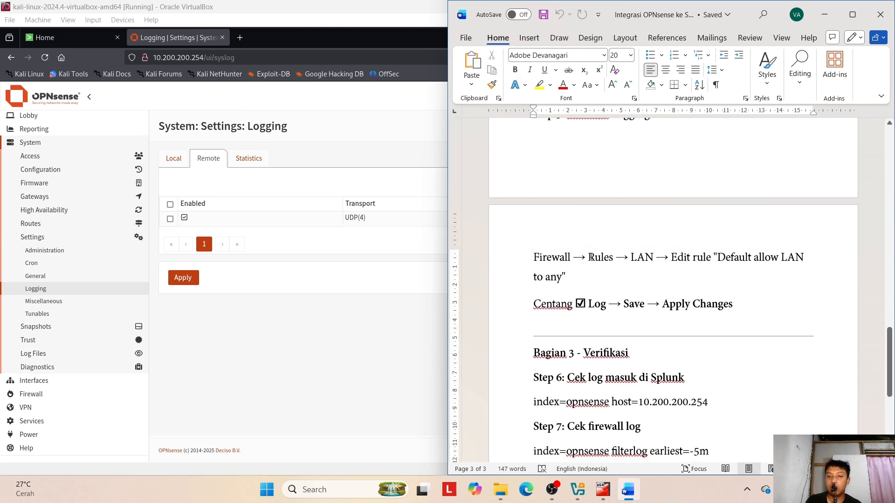
{"action": "double_click", "coordinate": [590, 256]}
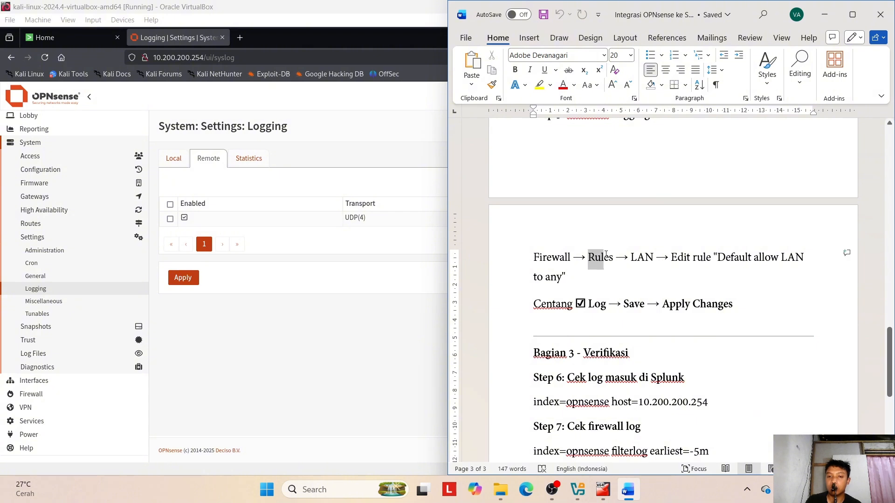
{"action": "double_click", "coordinate": [639, 257]}
{"action": "left_click", "coordinate": [682, 272]}
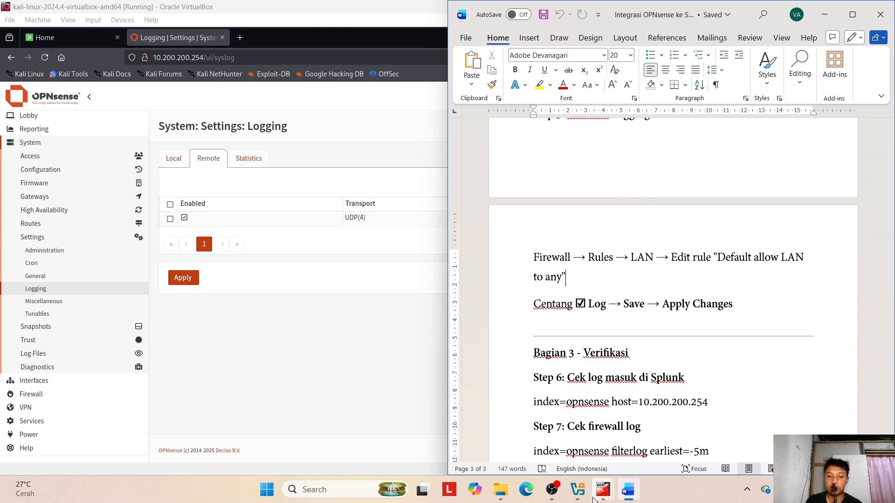
Switch back to the Kali virtual machine and open the IPv4 "Default allow LAN to any rule" in the LAN firewall rules for editing
{"action": "mouse_move", "coordinate": [603, 498]}
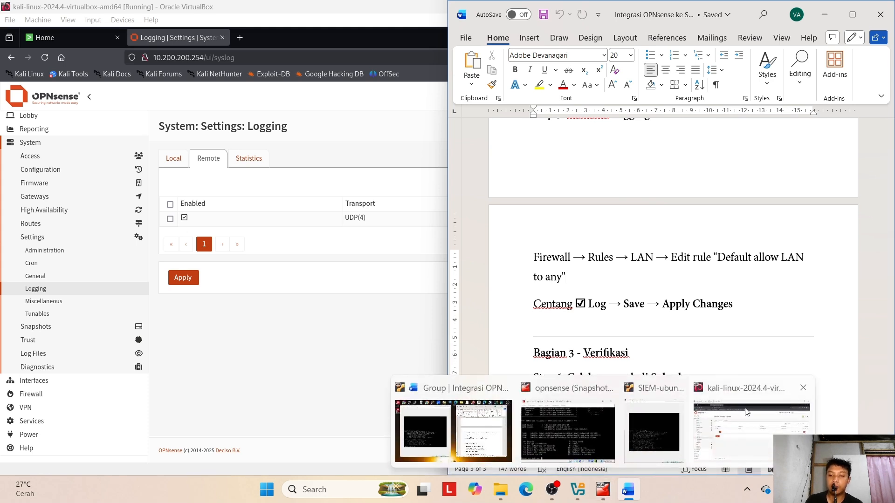
{"action": "left_click", "coordinate": [751, 429]}
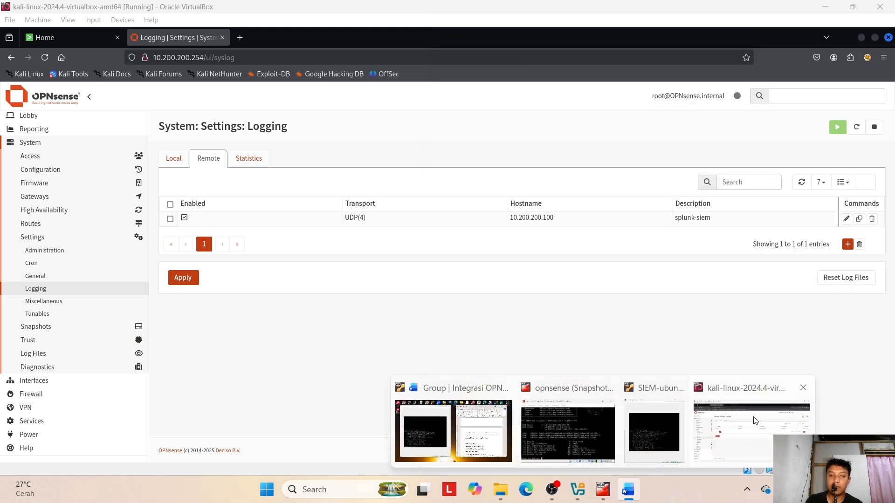
{"action": "left_click", "coordinate": [39, 392]}
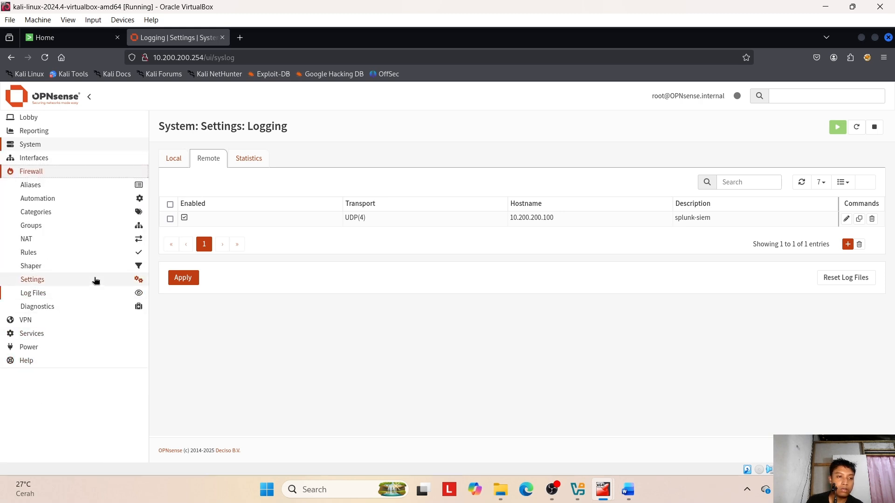
{"action": "left_click", "coordinate": [36, 253]}
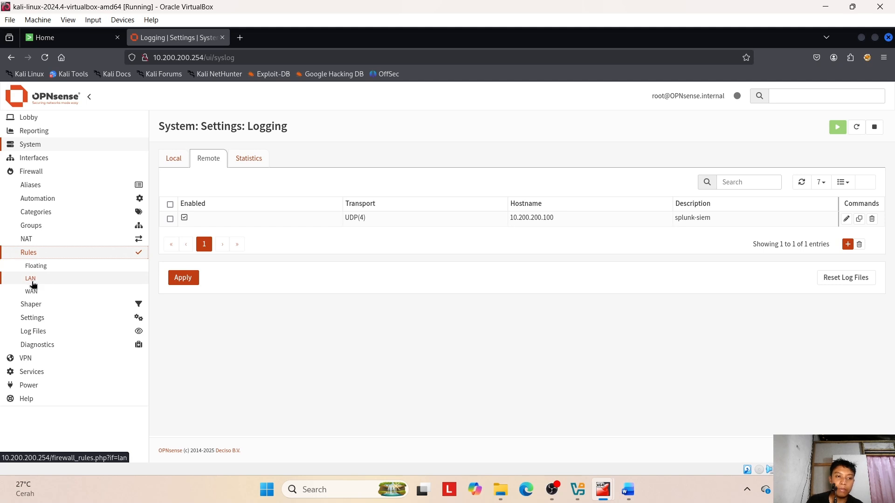
{"action": "left_click", "coordinate": [32, 283]}
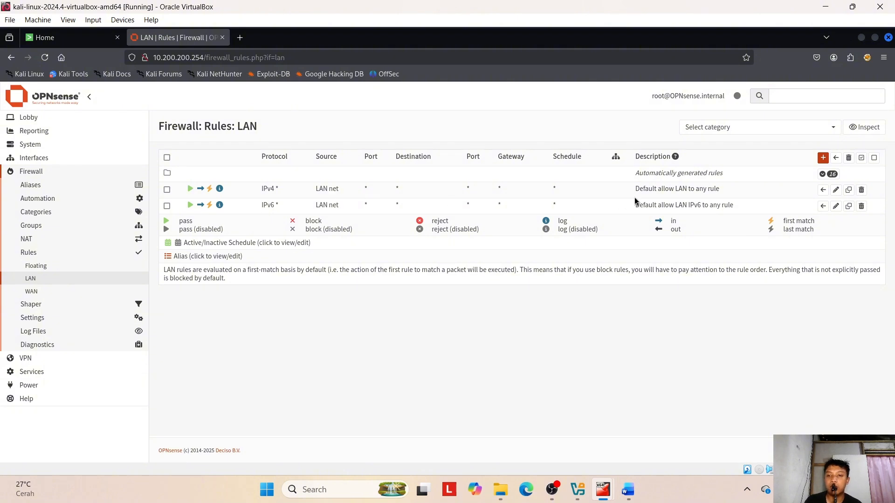
{"action": "left_click_drag", "start_coordinate": [642, 187], "coordinate": [717, 185]}
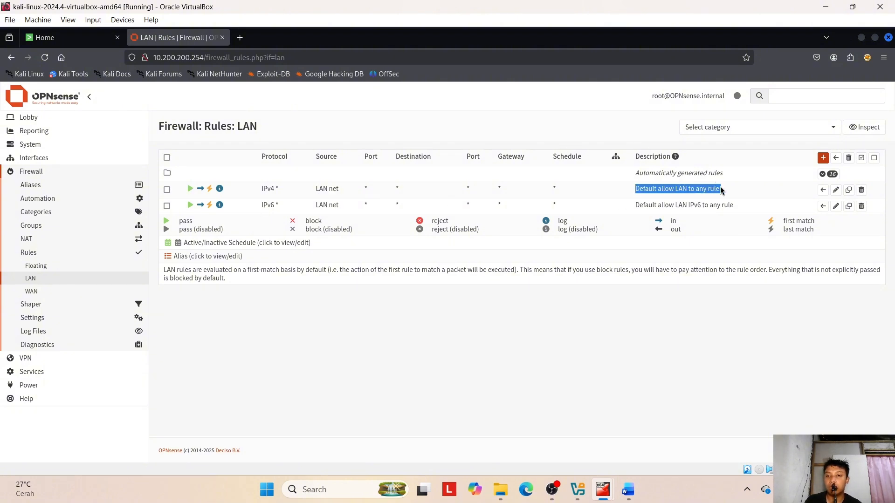
{"action": "left_click", "coordinate": [724, 311]}
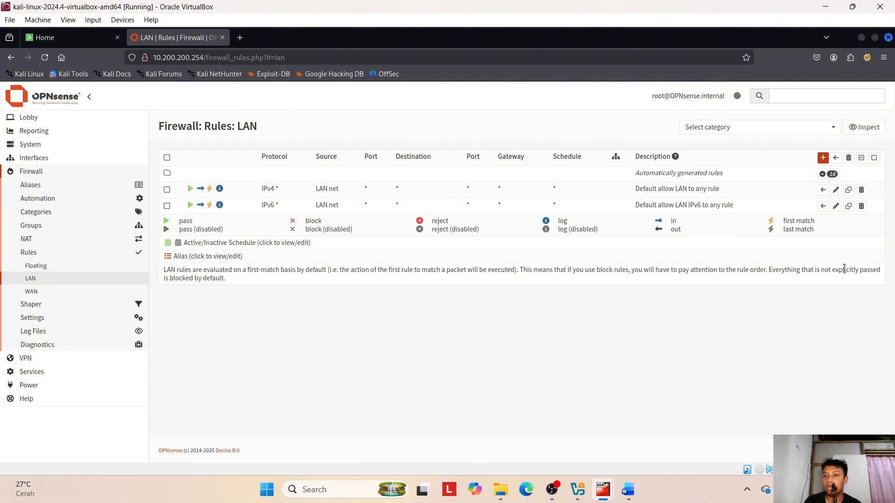
{"action": "left_click", "coordinate": [836, 190]}
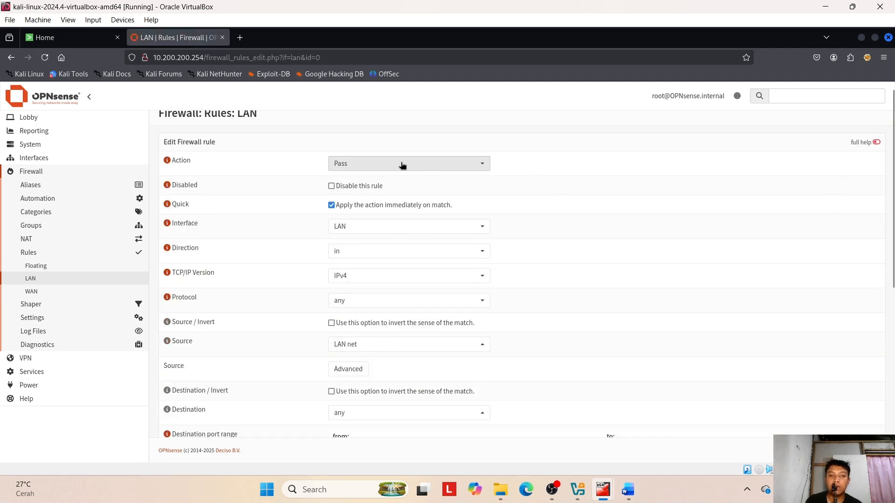
Review the rule's settings, make sure "Log packets that are handled by this rule" is enabled, and save the rule
{"action": "left_click_drag", "start_coordinate": [324, 139], "coordinate": [607, 266]}
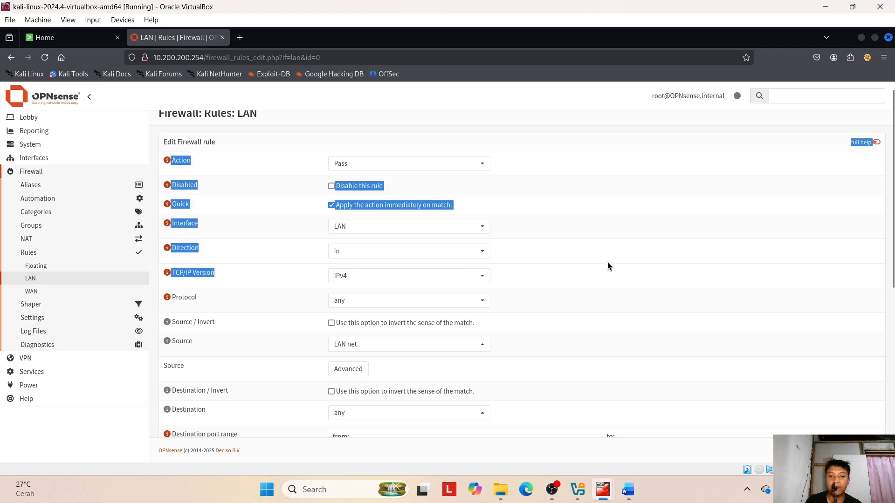
{"action": "left_click", "coordinate": [610, 258]}
{"action": "scroll", "coordinate": [552, 284], "scroll_direction": "down", "scroll_amount": 5}
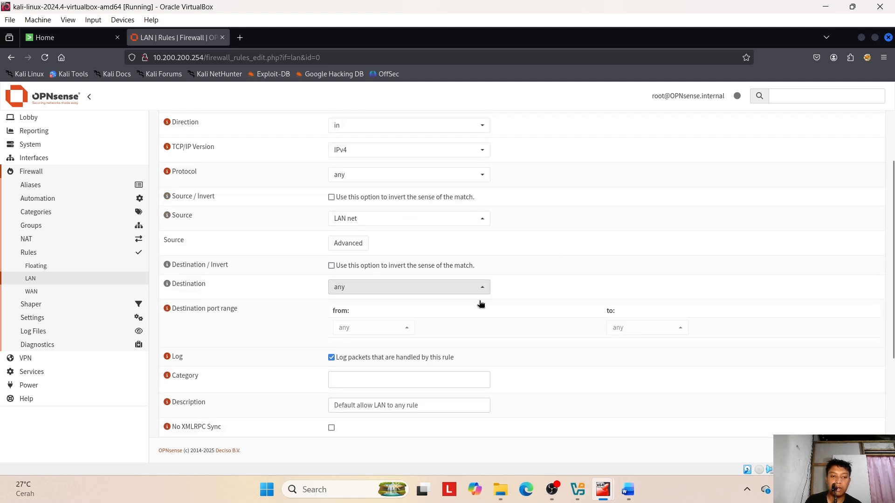
{"action": "scroll", "coordinate": [289, 303], "scroll_direction": "down", "scroll_amount": 2}
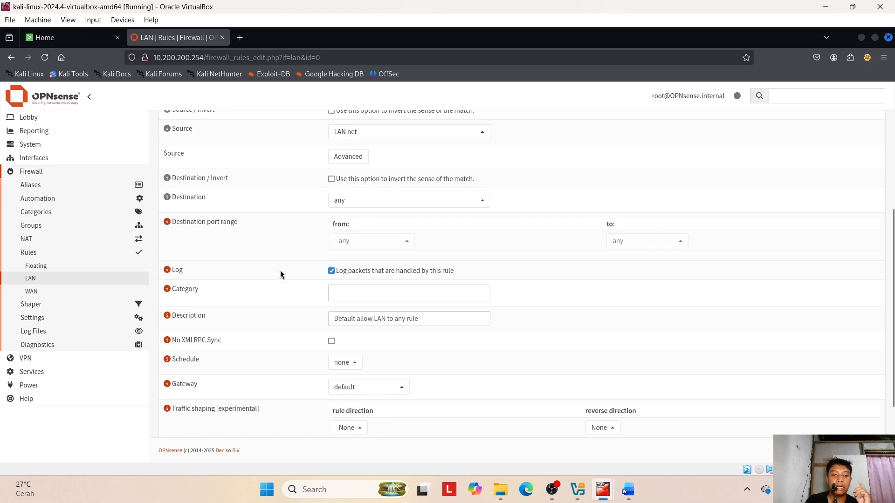
{"action": "scroll", "coordinate": [280, 270], "scroll_direction": "down", "scroll_amount": 1}
{"action": "left_click_drag", "start_coordinate": [183, 217], "coordinate": [171, 217]}
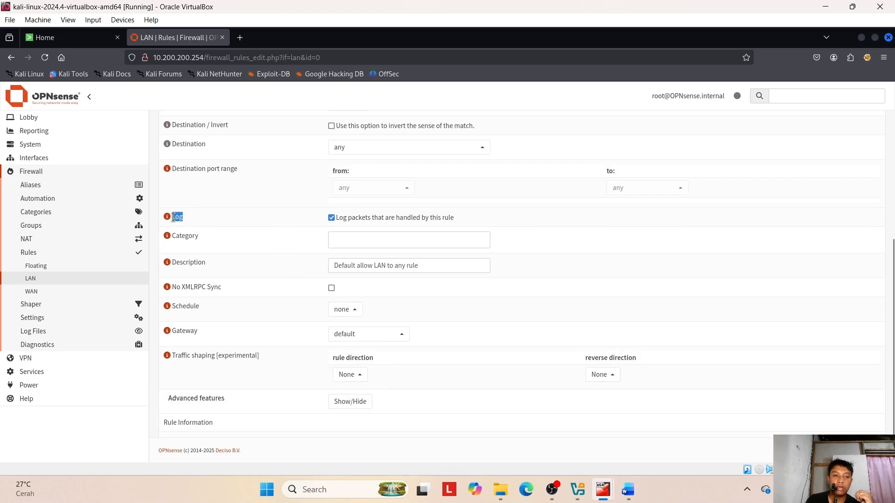
{"action": "left_click", "coordinate": [332, 218]}
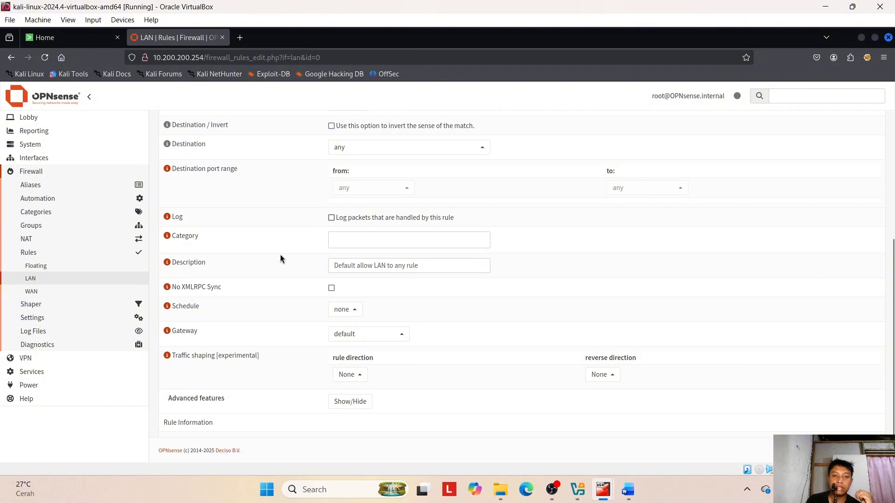
{"action": "left_click", "coordinate": [331, 218]}
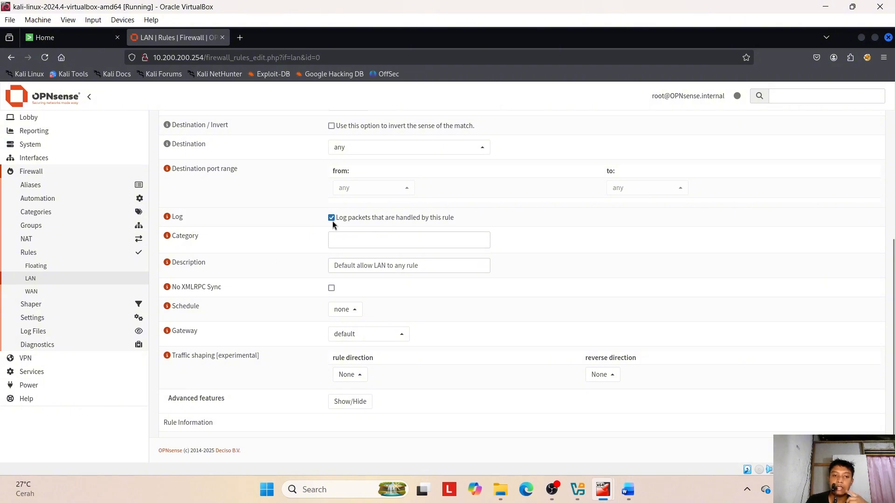
{"action": "scroll", "coordinate": [332, 221], "scroll_direction": "down", "scroll_amount": 1}
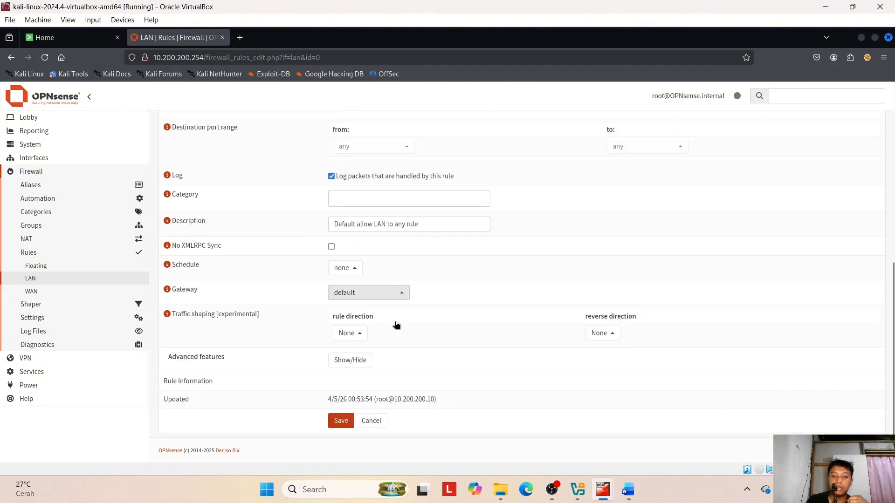
{"action": "left_click", "coordinate": [344, 420]}
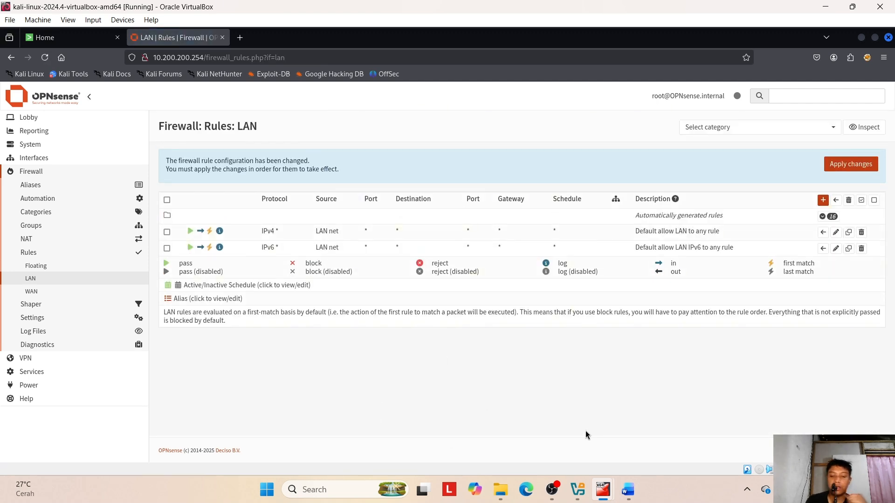
Switch to the Word guide, read Part 3 on verification including Step 6 about incoming Splunk logs, and return to the Kali virtual machine
{"action": "left_click", "coordinate": [628, 489]}
{"action": "scroll", "coordinate": [636, 341], "scroll_direction": "down", "scroll_amount": 3}
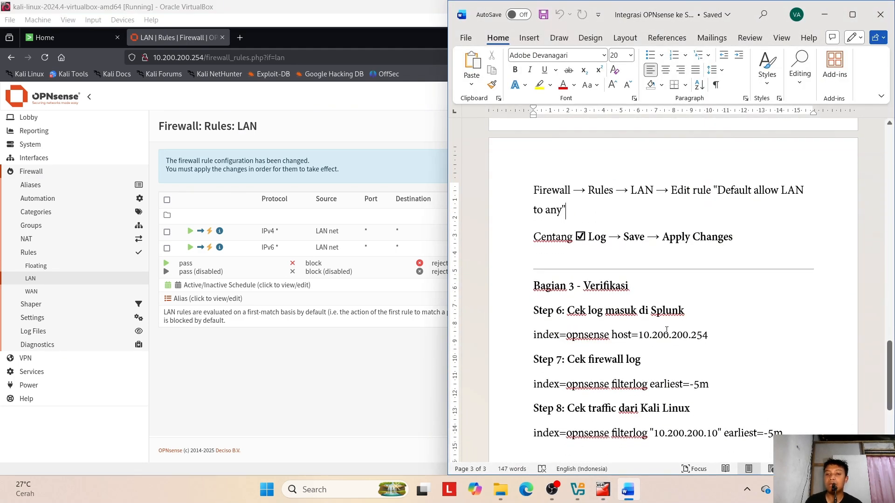
{"action": "left_click", "coordinate": [442, 338]}
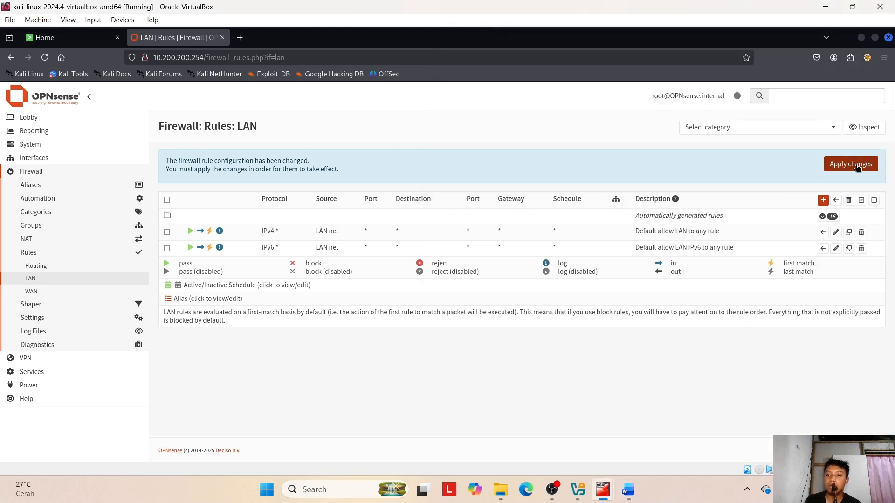
{"action": "mouse_move", "coordinate": [627, 489]}
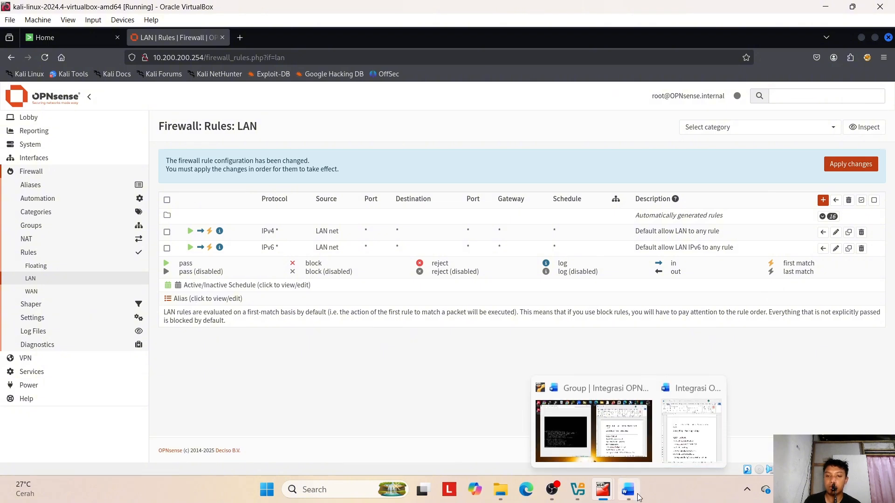
{"action": "left_click", "coordinate": [611, 432]}
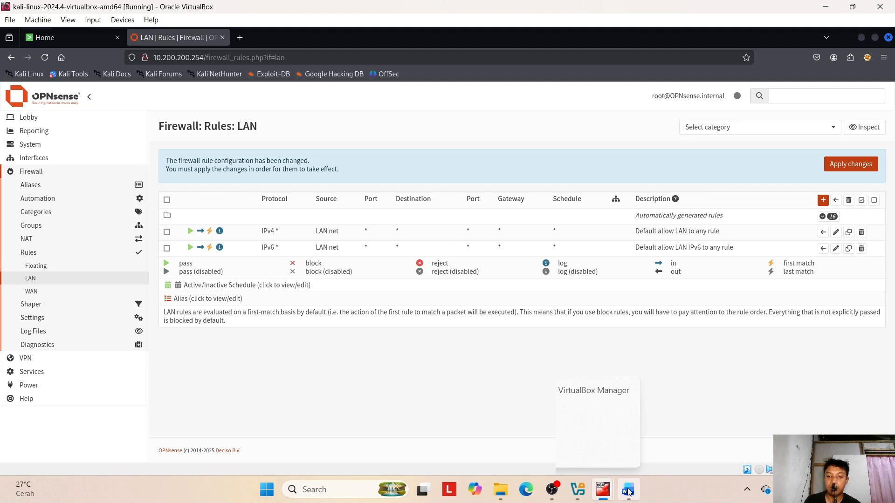
{"action": "left_click", "coordinate": [627, 490]}
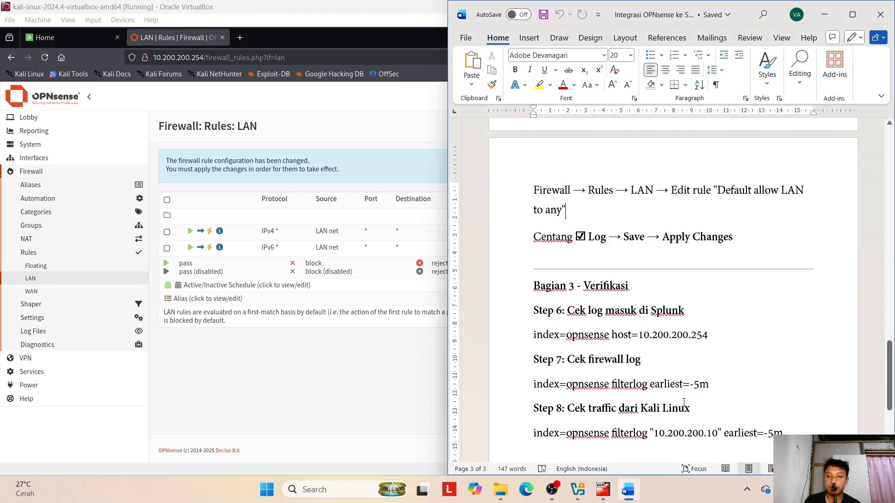
{"action": "scroll", "coordinate": [644, 357], "scroll_direction": "down", "scroll_amount": 1}
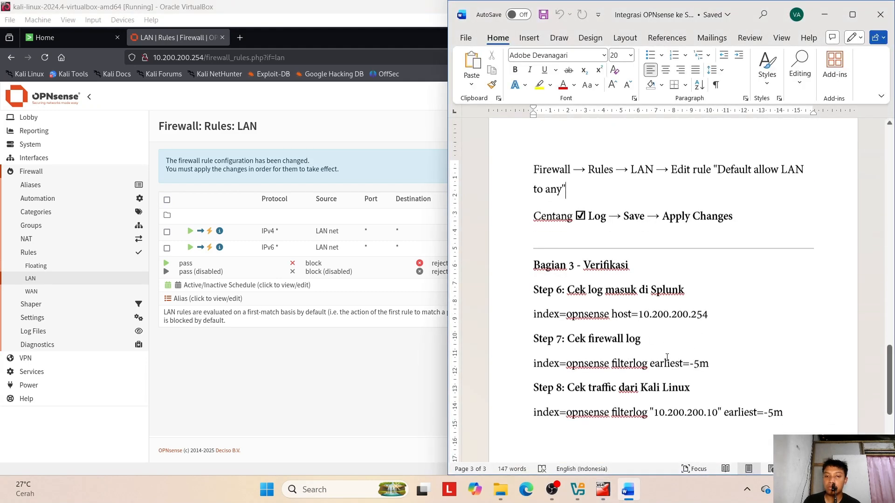
{"action": "left_click_drag", "start_coordinate": [646, 257], "coordinate": [583, 256]}
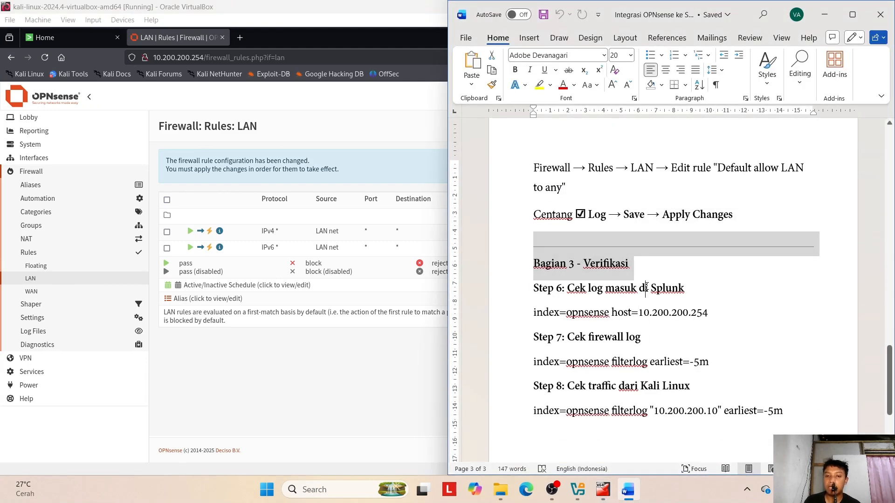
{"action": "left_click", "coordinate": [642, 288]}
{"action": "left_click_drag", "start_coordinate": [566, 286], "coordinate": [684, 289]}
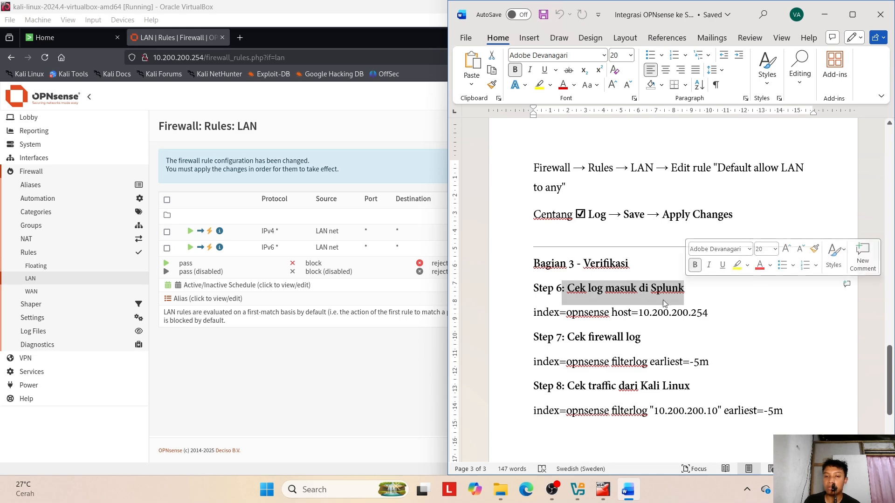
{"action": "left_click", "coordinate": [385, 381]}
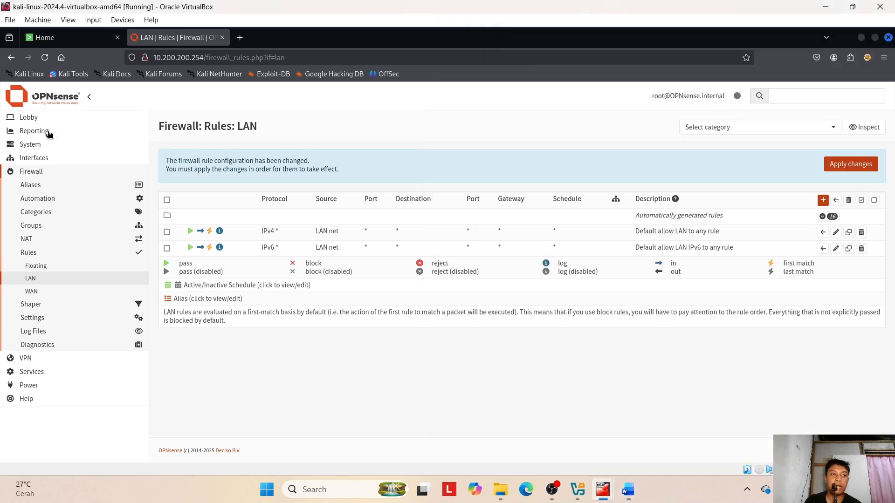
Open Splunk's Search & Reporting app and set the search time range to All time
{"action": "left_click", "coordinate": [46, 37]}
{"action": "left_click", "coordinate": [64, 182]}
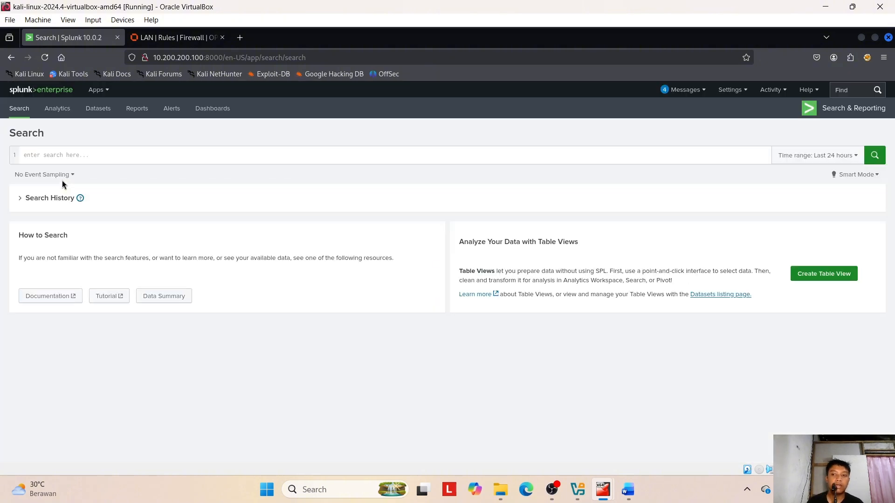
{"action": "left_click", "coordinate": [822, 159]}
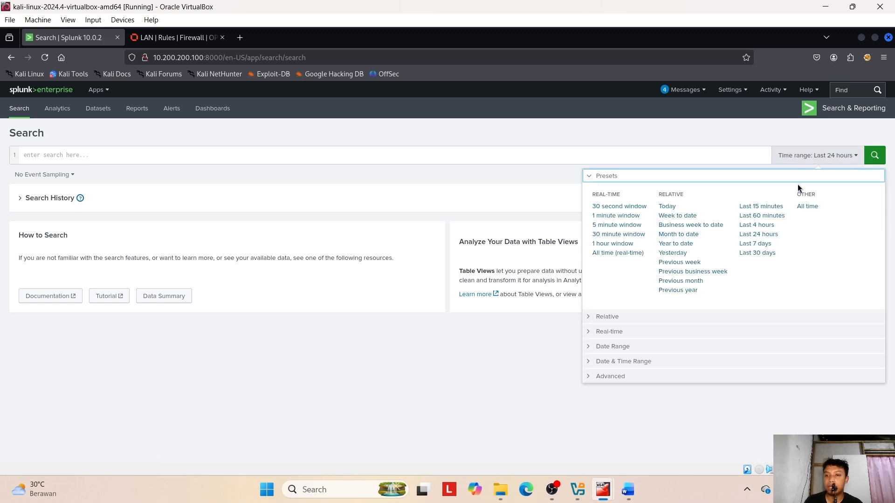
{"action": "left_click", "coordinate": [802, 207]}
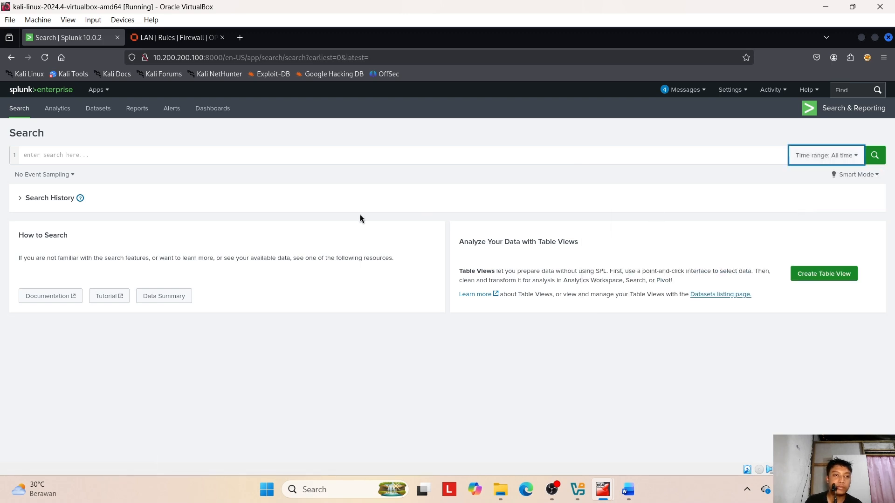
Run the search index=* across all indexes and check the number of events
{"action": "left_click", "coordinate": [51, 154]}
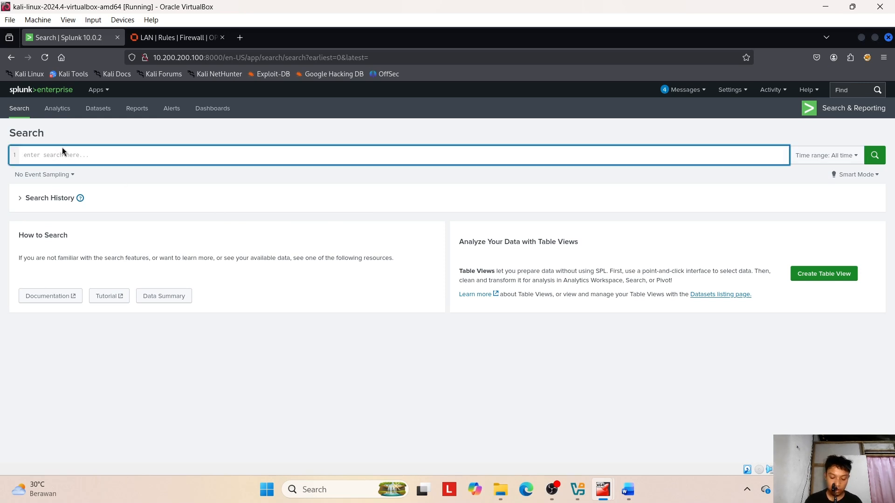
{"action": "type", "text": "index="}
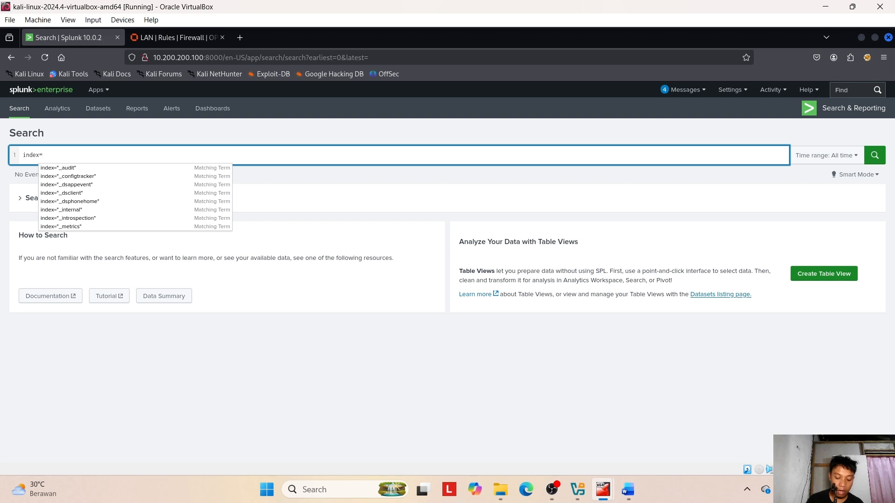
{"action": "type", "text": "*"}
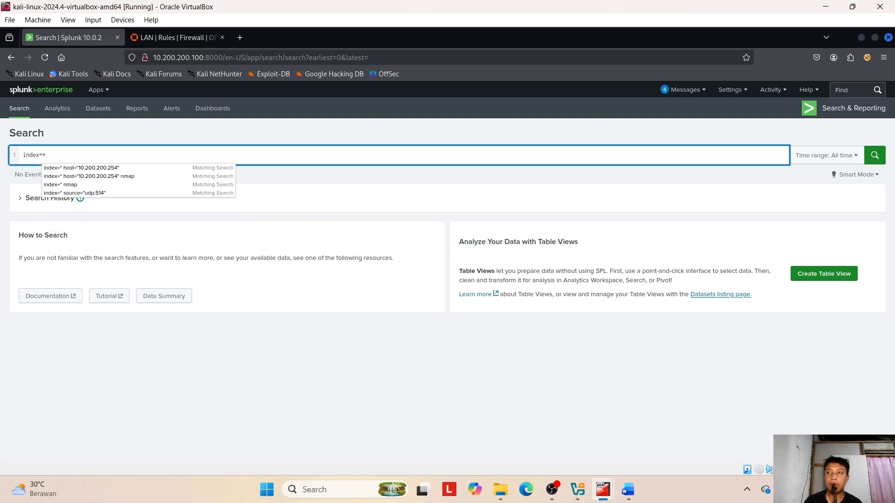
{"action": "key", "text": "Return"}
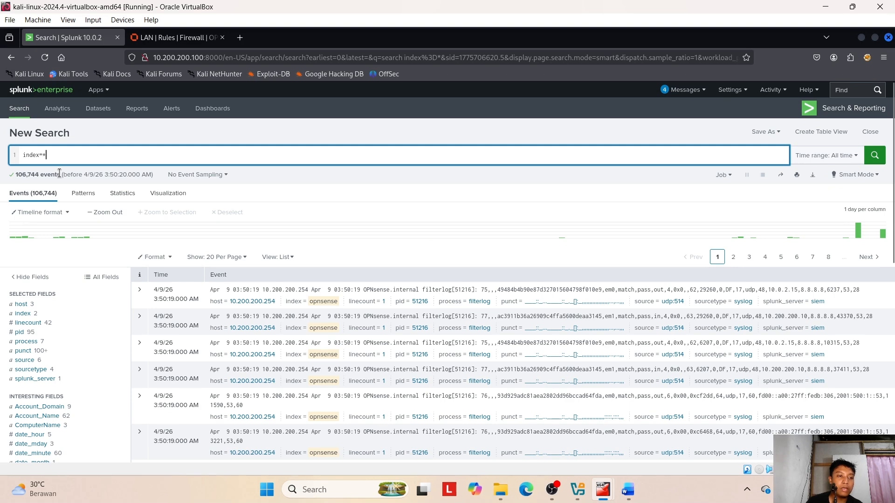
{"action": "left_click_drag", "start_coordinate": [59, 173], "coordinate": [18, 175]}
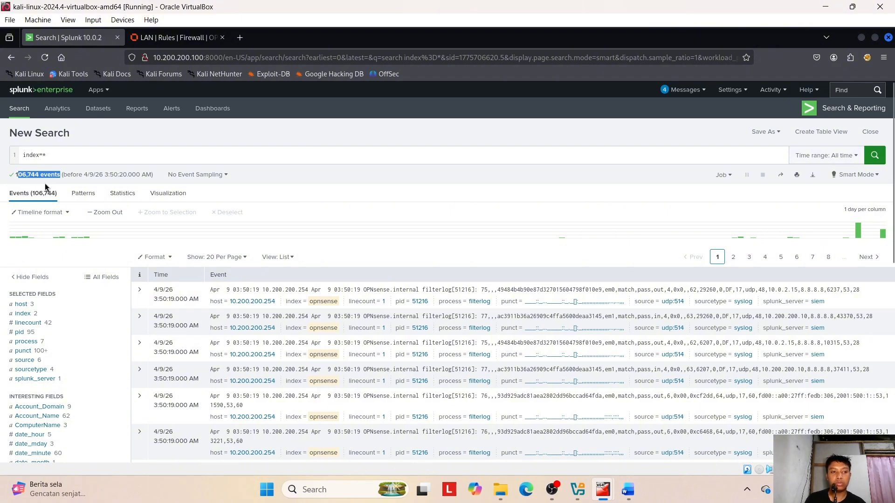
{"action": "left_click", "coordinate": [183, 127]}
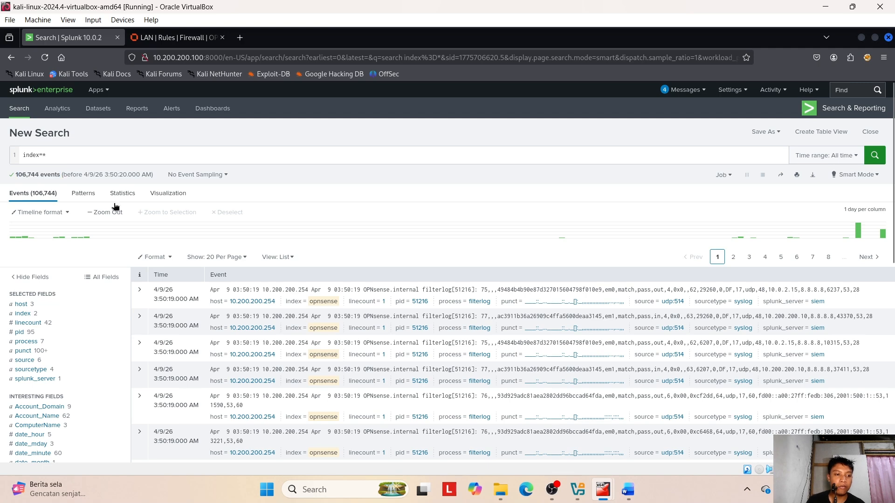
Examine the values of the source field, including udp:514, close them, and look through the list of available fields
{"action": "scroll", "coordinate": [79, 322], "scroll_direction": "down", "scroll_amount": 1}
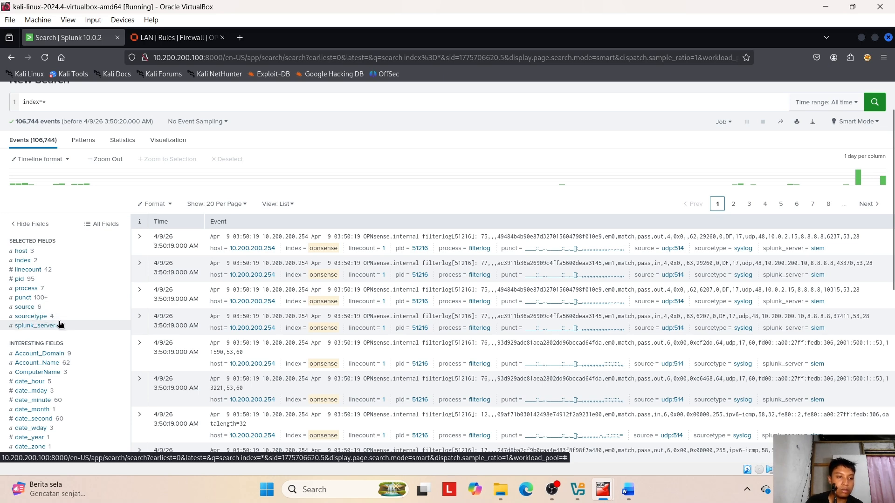
{"action": "left_click", "coordinate": [24, 307]}
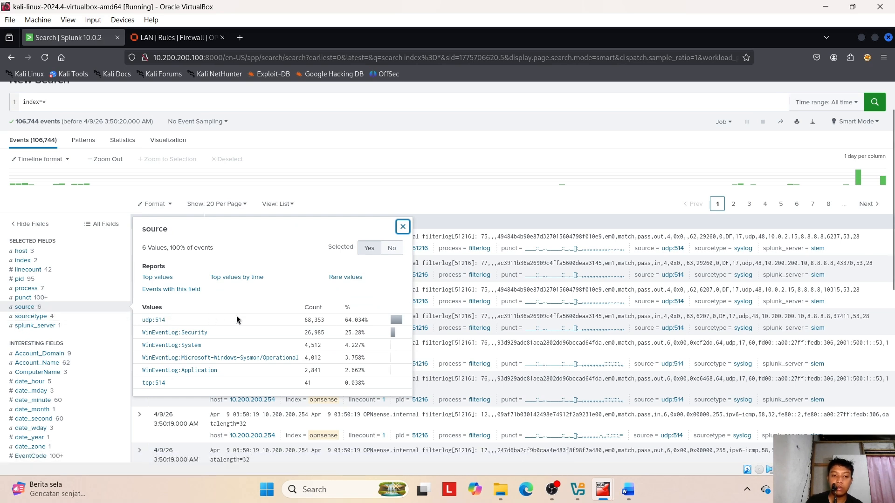
{"action": "left_click_drag", "start_coordinate": [176, 320], "coordinate": [139, 320]}
{"action": "left_click", "coordinate": [181, 319]}
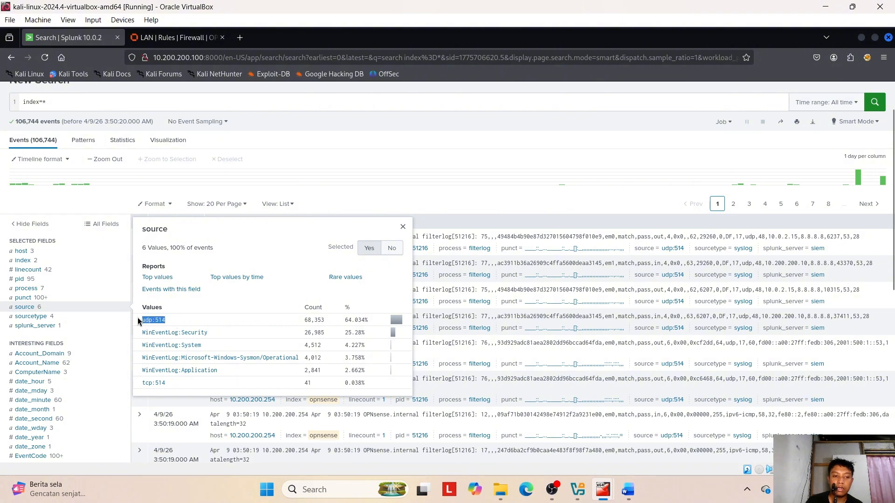
{"action": "left_click", "coordinate": [196, 306]}
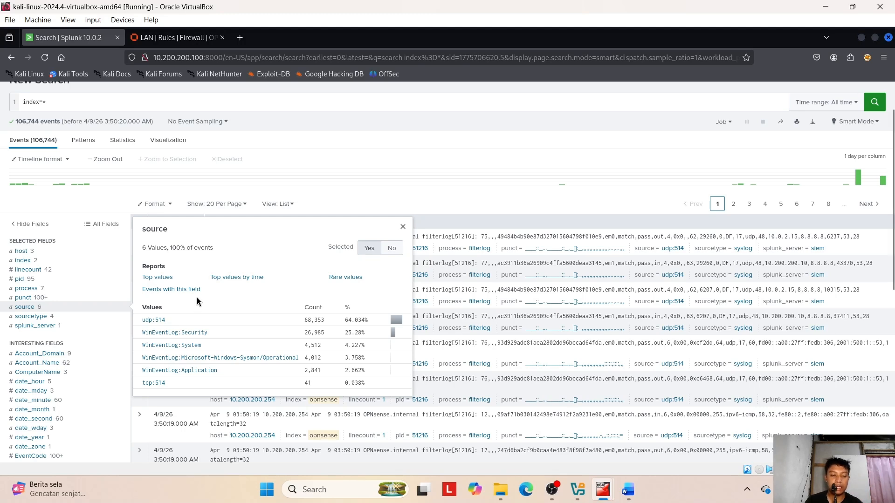
{"action": "scroll", "coordinate": [389, 294], "scroll_direction": "down", "scroll_amount": 3}
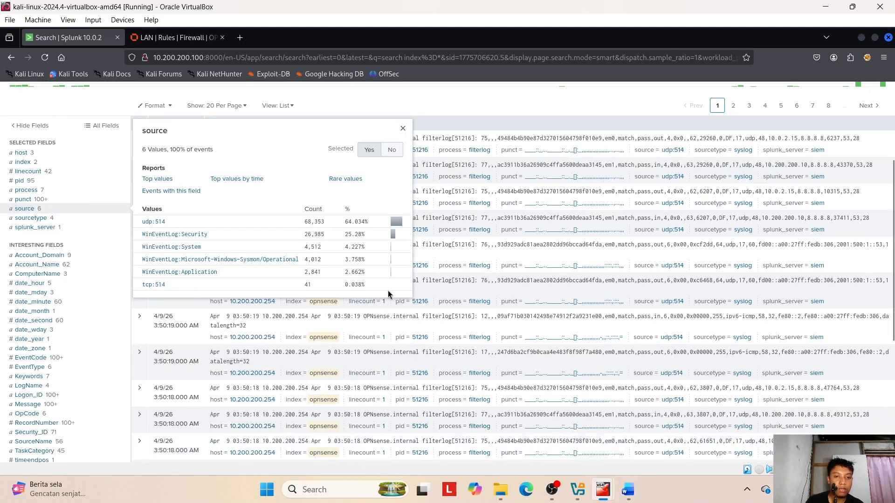
{"action": "scroll", "coordinate": [331, 233], "scroll_direction": "up", "scroll_amount": 1}
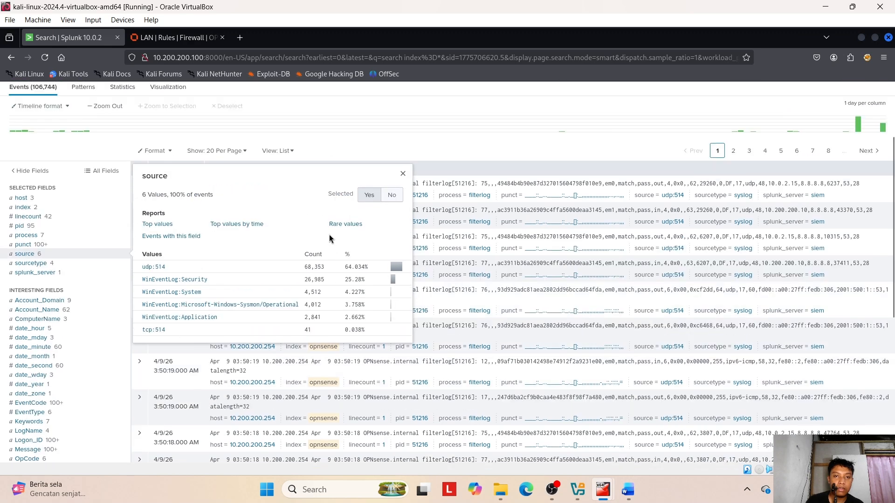
{"action": "left_click", "coordinate": [404, 175]}
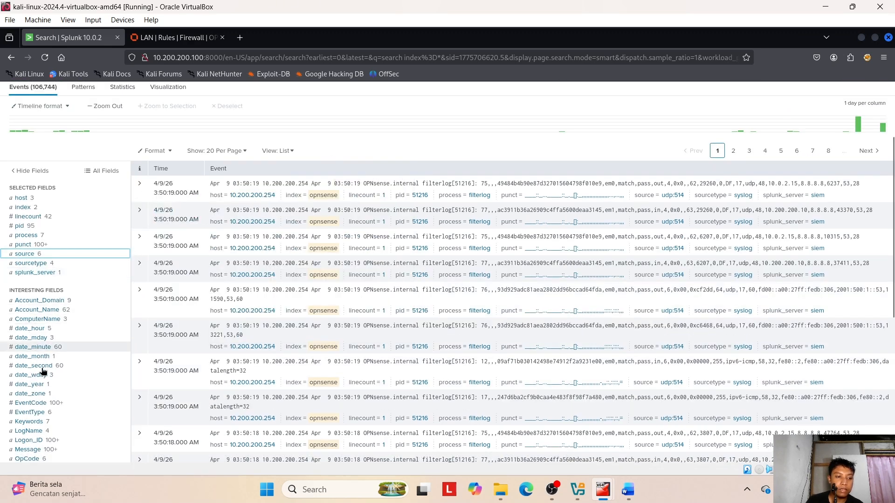
{"action": "scroll", "coordinate": [42, 372], "scroll_direction": "down", "scroll_amount": 3}
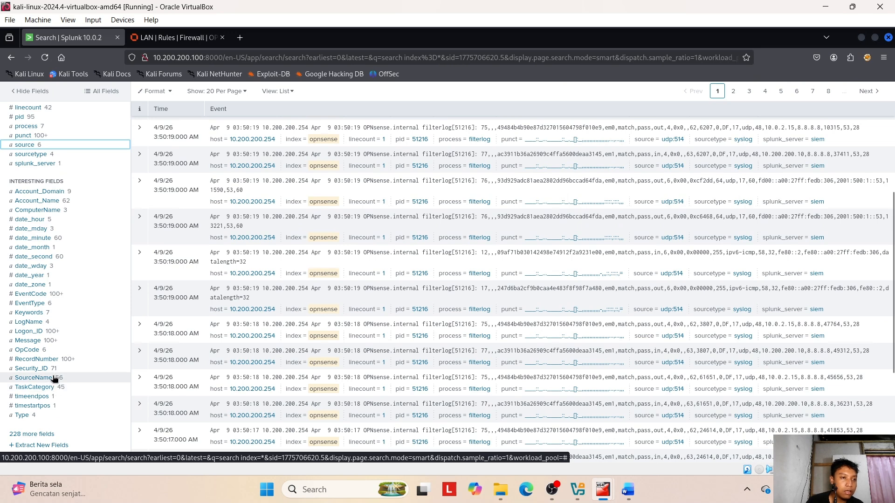
{"action": "scroll", "coordinate": [54, 379], "scroll_direction": "up", "scroll_amount": 4}
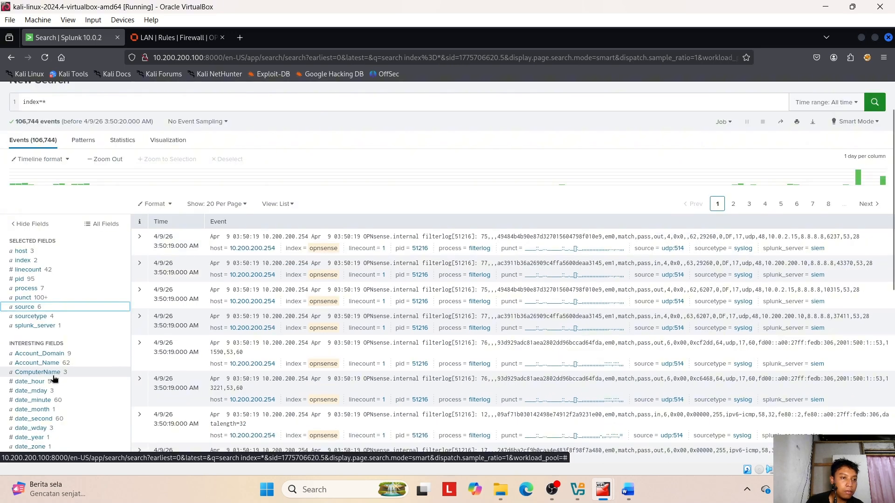
Check the values of the index field, including opnsense, and run the search index=opnsense
{"action": "left_click", "coordinate": [23, 261]}
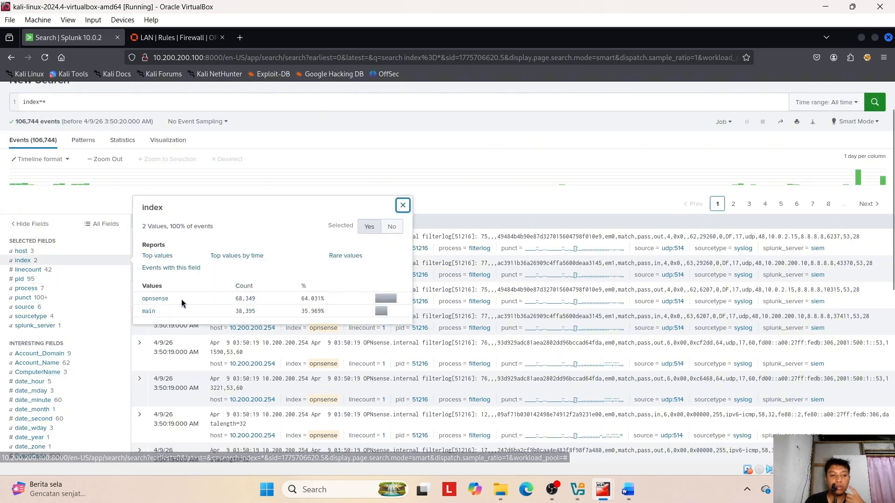
{"action": "left_click_drag", "start_coordinate": [169, 302], "coordinate": [140, 303]}
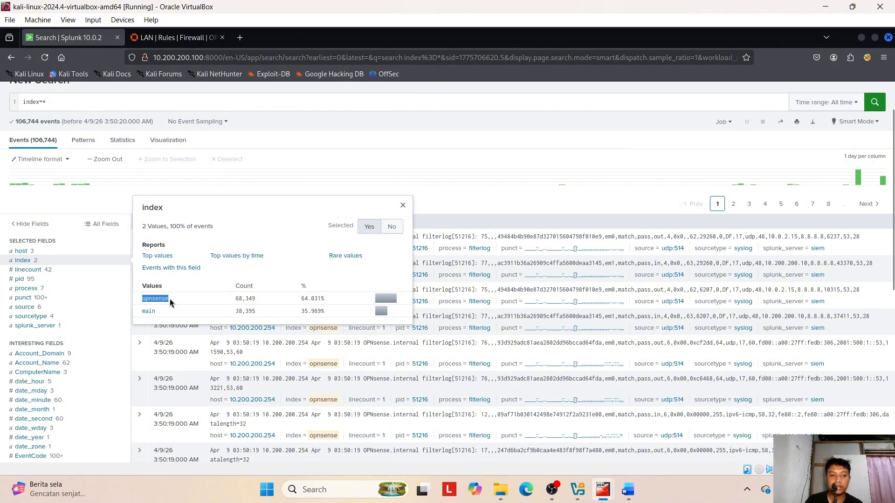
{"action": "left_click", "coordinate": [78, 101]}
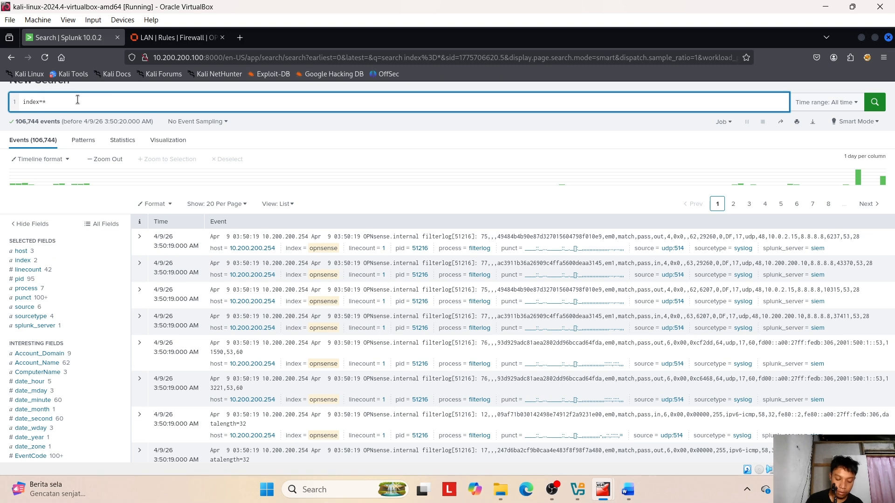
{"action": "key", "text": "BackSpace"}
{"action": "type", "text": "opm"}
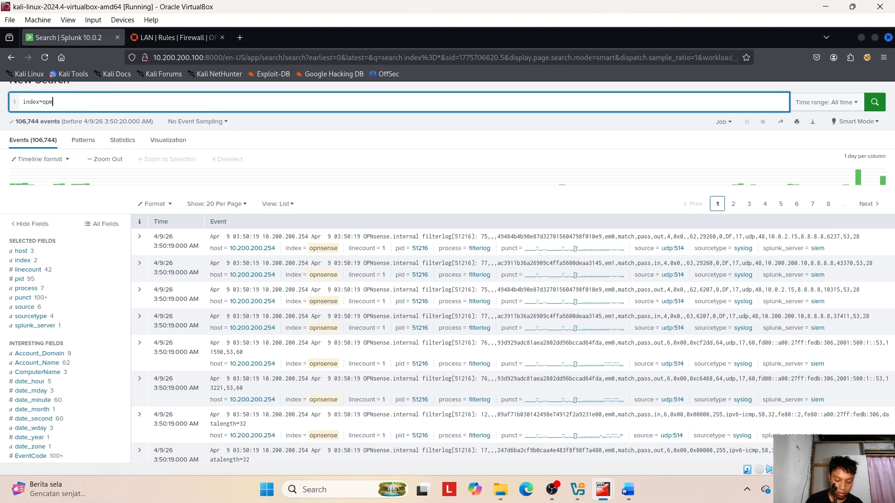
{"action": "key", "text": "BackSpace"}
{"action": "type", "text": "nsense"}
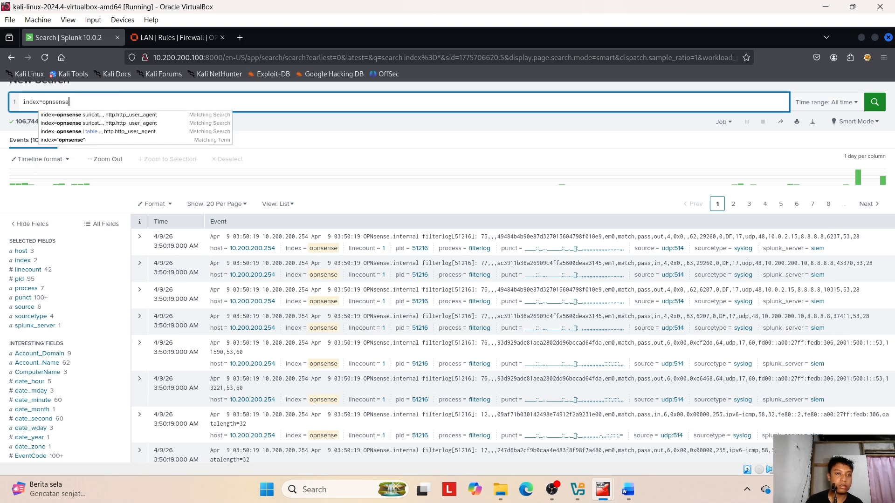
{"action": "key", "text": "Return"}
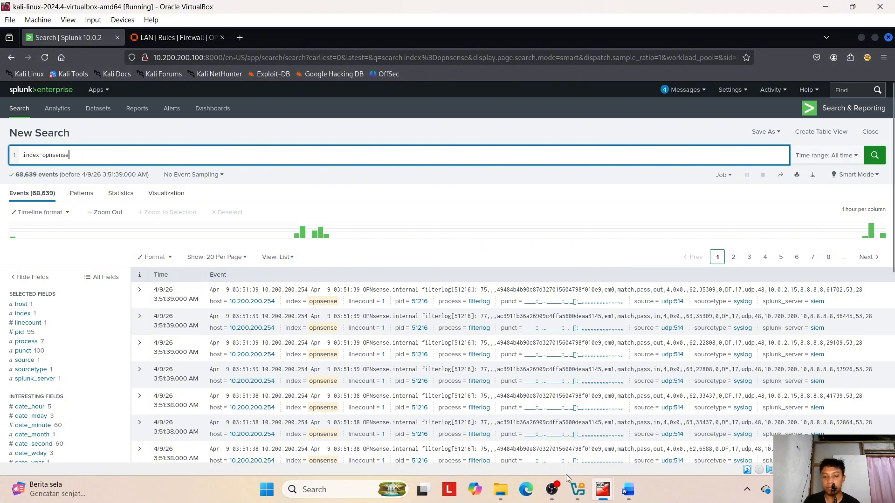
Switch to the Word guide and read the Part 3 verification queries, including Step 7 on firewall logs and Step 8 on Kali Linux traffic
{"action": "mouse_move", "coordinate": [628, 490]}
{"action": "left_click", "coordinate": [615, 444]}
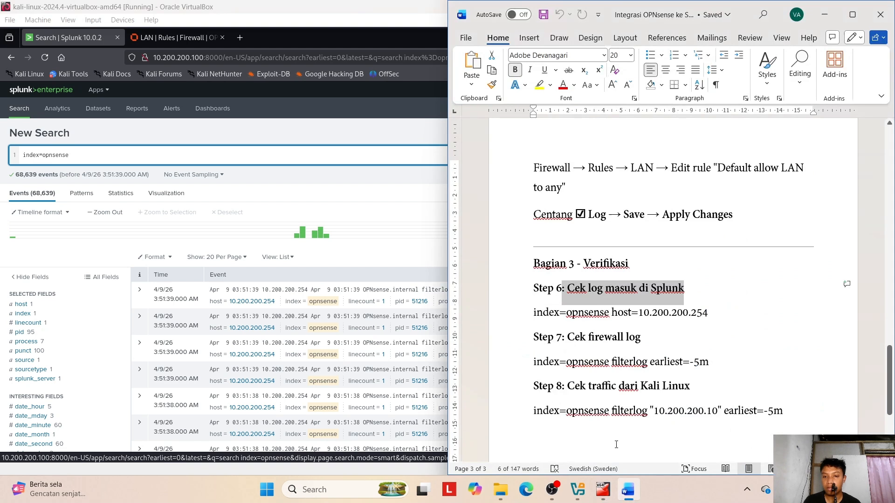
{"action": "left_click", "coordinate": [701, 332]}
{"action": "scroll", "coordinate": [708, 335], "scroll_direction": "down", "scroll_amount": 3}
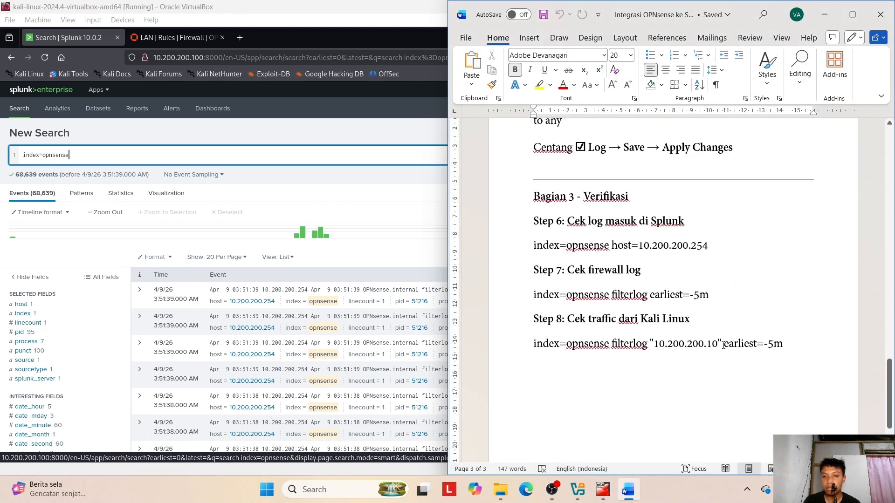
{"action": "scroll", "coordinate": [749, 321], "scroll_direction": "down", "scroll_amount": 1}
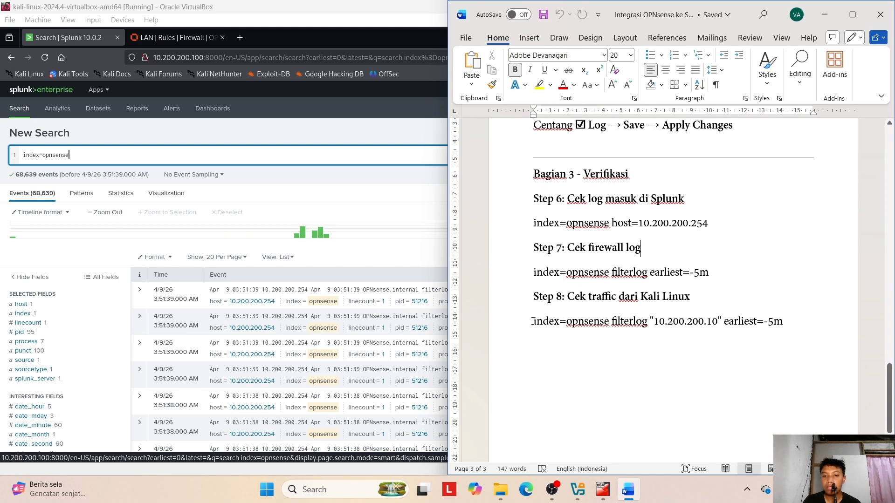
{"action": "left_click_drag", "start_coordinate": [542, 317], "coordinate": [714, 331]}
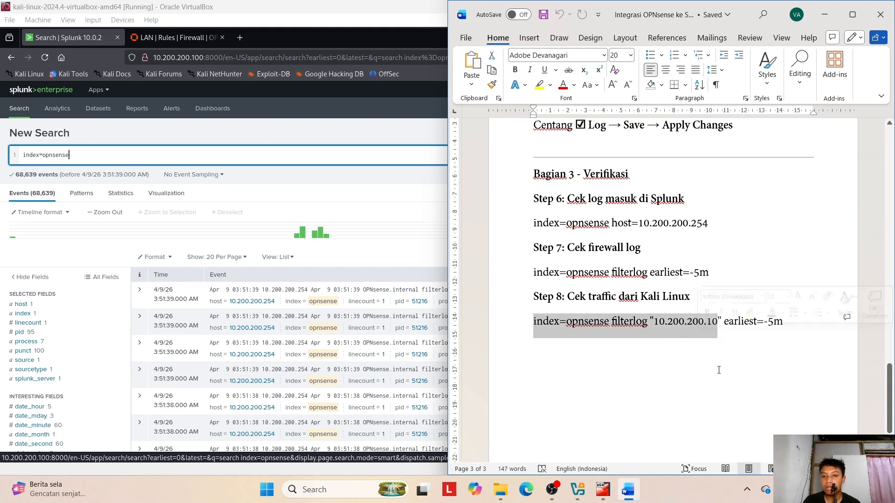
{"action": "left_click", "coordinate": [684, 391]}
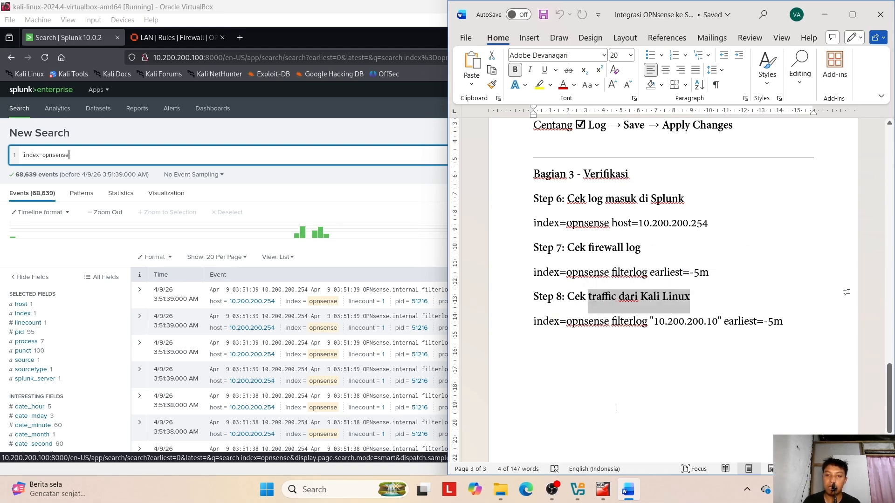
{"action": "left_click_drag", "start_coordinate": [569, 247], "coordinate": [645, 247]}
{"action": "left_click_drag", "start_coordinate": [734, 271], "coordinate": [654, 270]}
{"action": "left_click", "coordinate": [664, 375]}
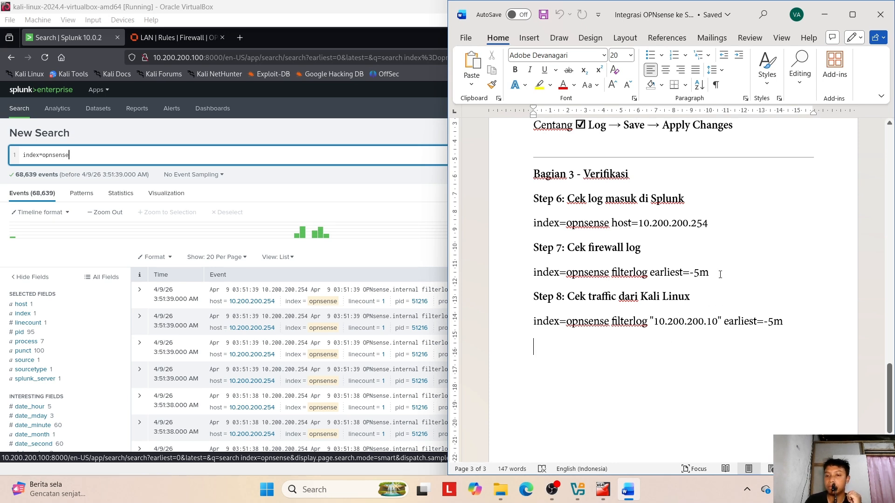
{"action": "left_click_drag", "start_coordinate": [720, 275], "coordinate": [651, 273]}
{"action": "left_click", "coordinate": [624, 424]}
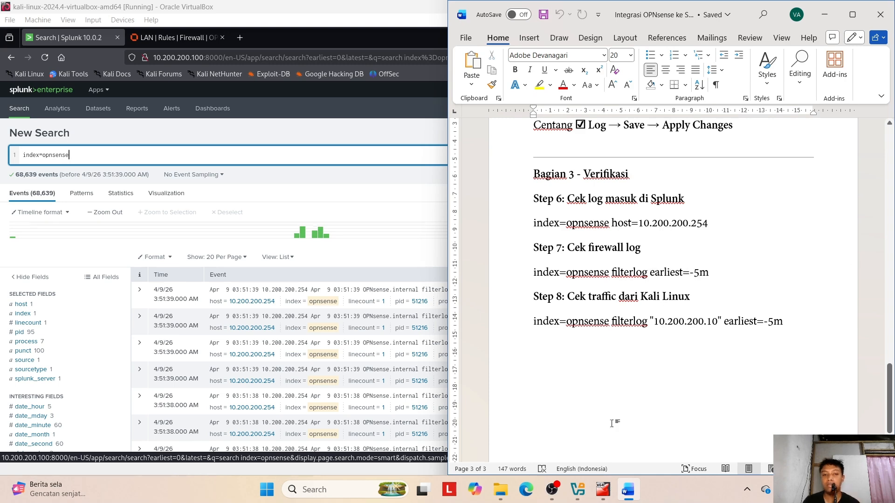
Return to Splunk in the Kali virtual machine and run the search index=opnsense host="10.200.200.254"
{"action": "left_click", "coordinate": [109, 155]}
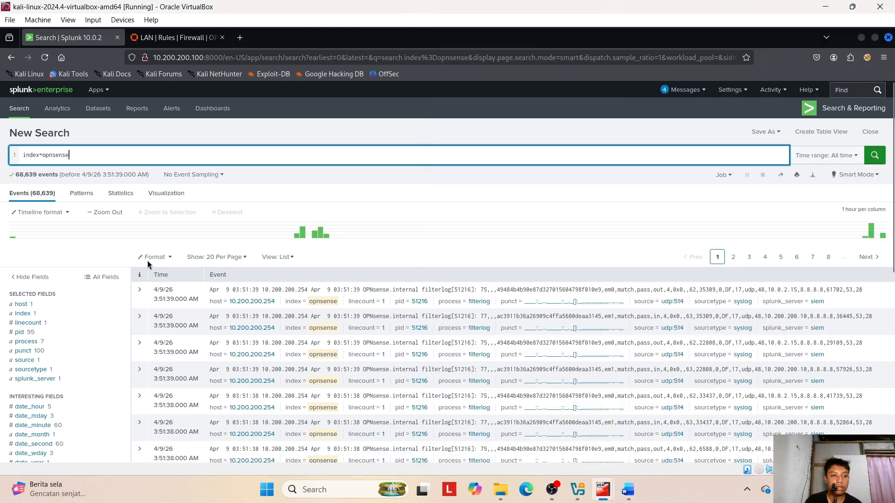
{"action": "mouse_move", "coordinate": [603, 489]}
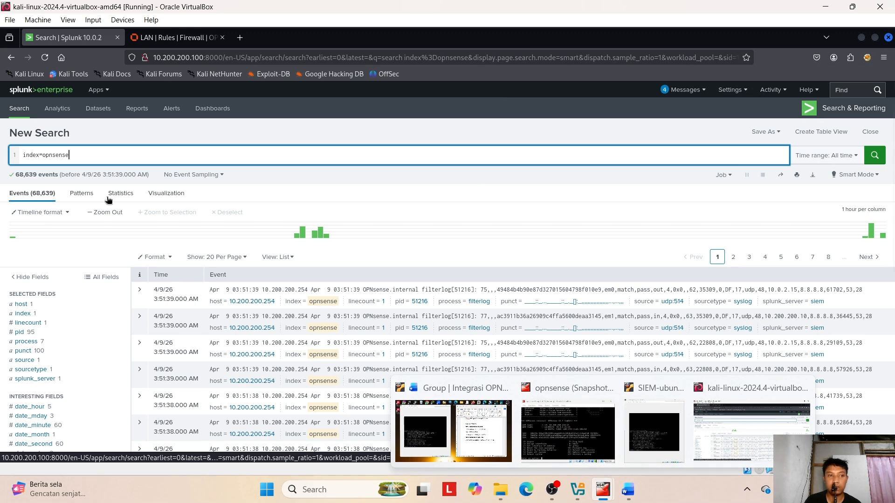
{"action": "type", "text": "host"}
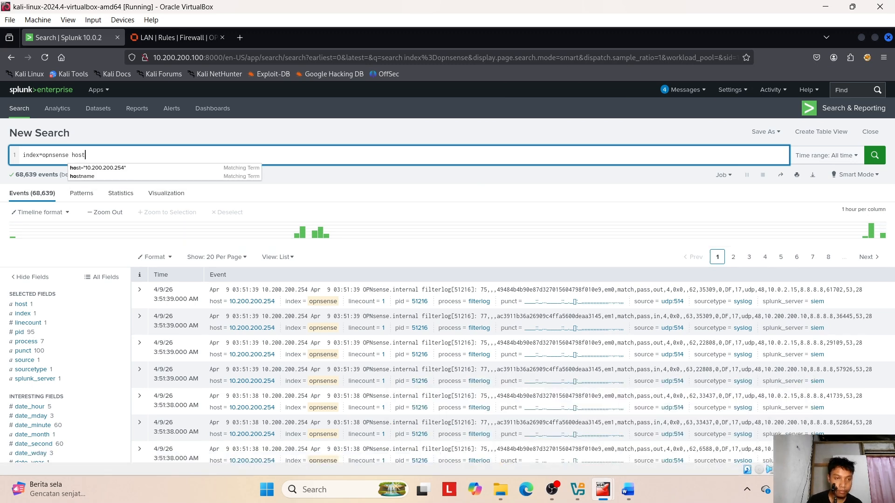
{"action": "type", "text": "="}
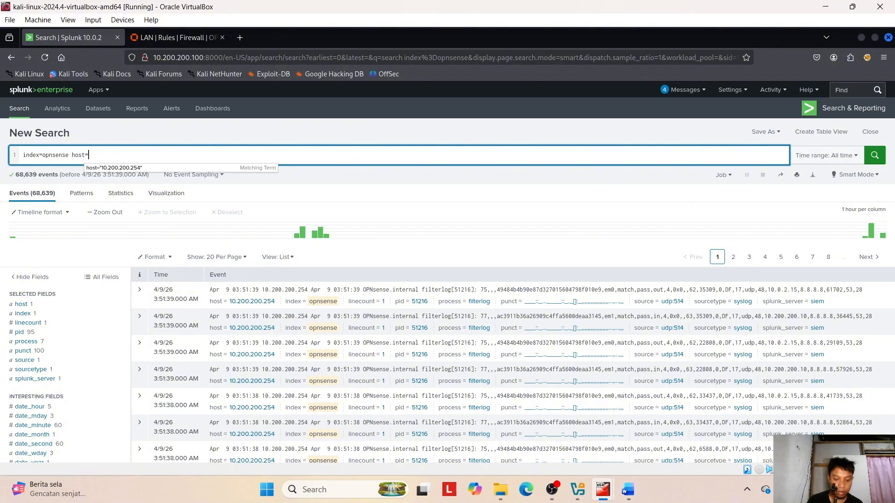
{"action": "type", "text": "\"\""}
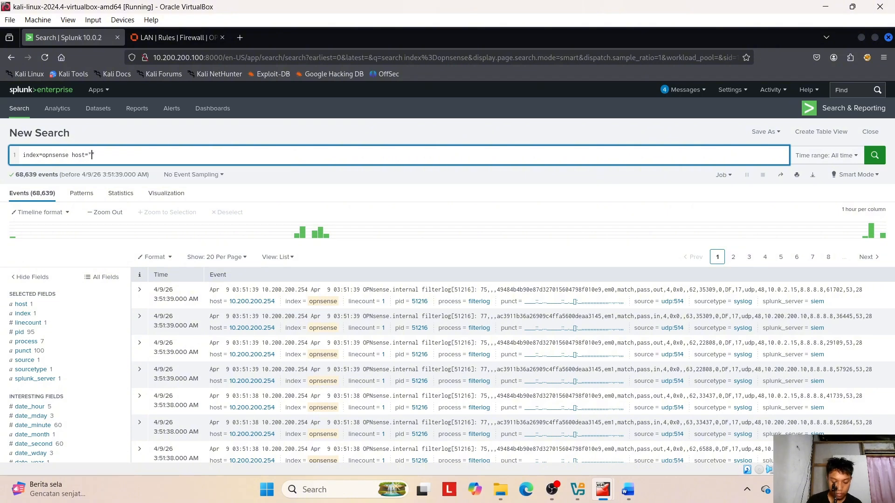
{"action": "type", "text": "10.200.200."}
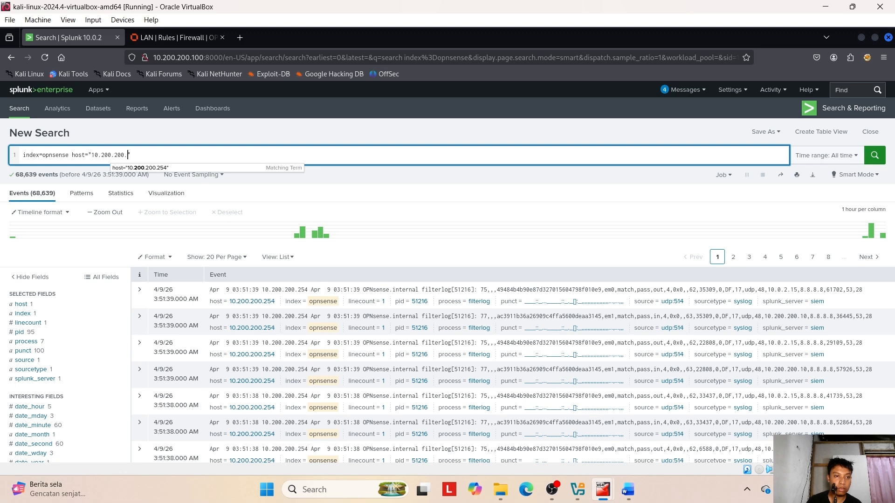
{"action": "type", "text": "25"}
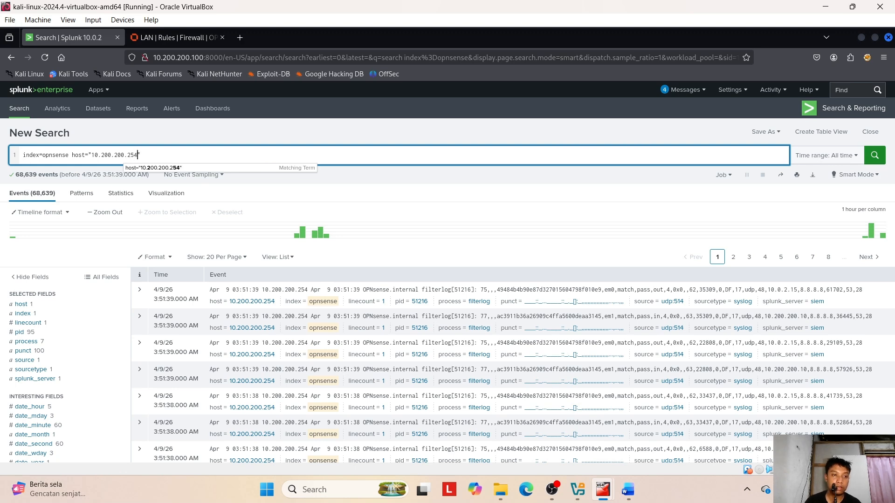
{"action": "type", "text": "4"}
{"action": "key", "text": "Return"}
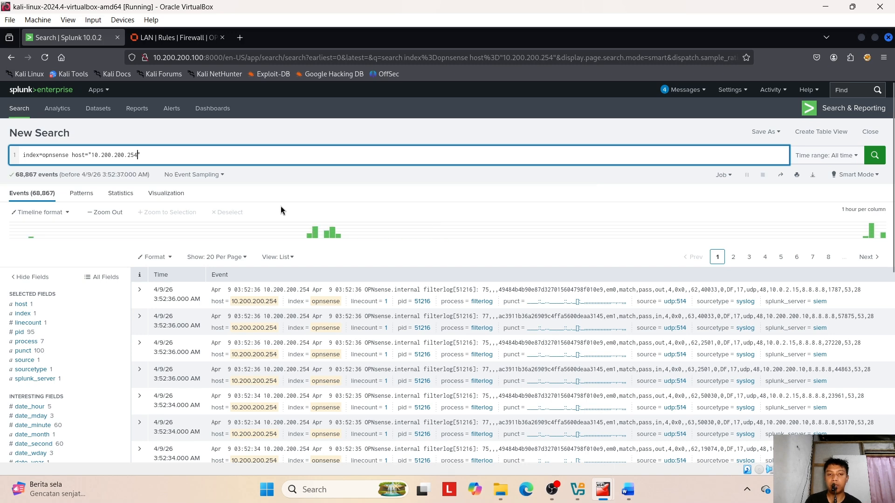
{"action": "left_click", "coordinate": [178, 133]}
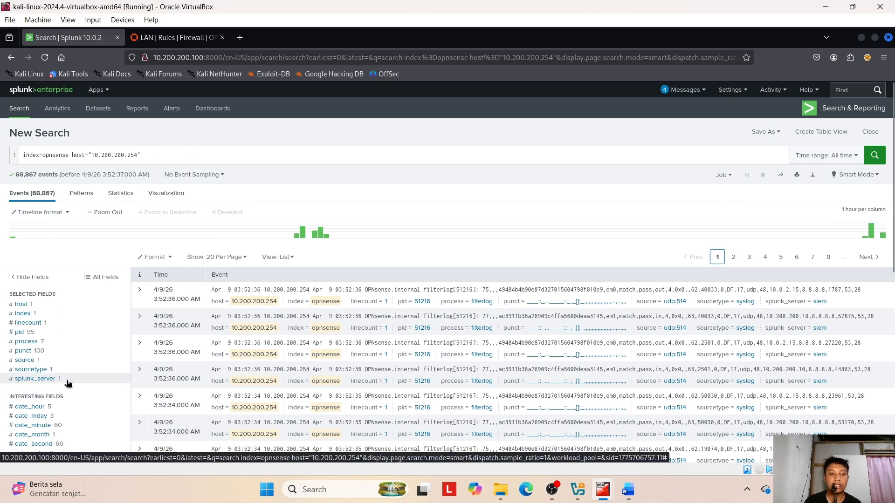
{"action": "left_click", "coordinate": [157, 157]}
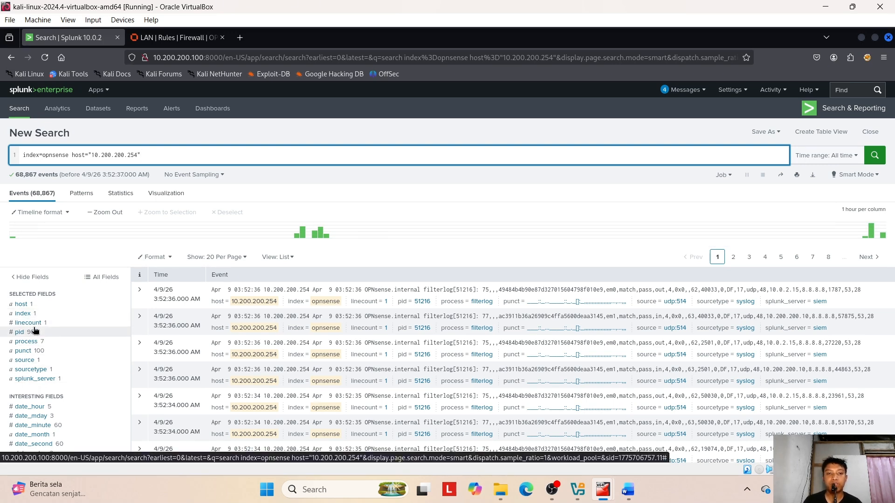
{"action": "left_click", "coordinate": [177, 130]}
Switch to the OPNsense page and open the Intrusion Detection administration settings
{"action": "mouse_move", "coordinate": [173, 36]}
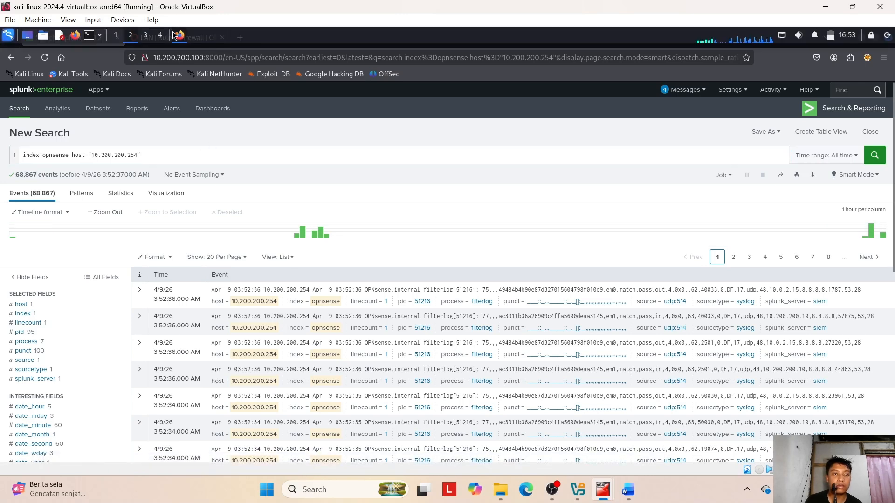
{"action": "left_click", "coordinate": [169, 43]}
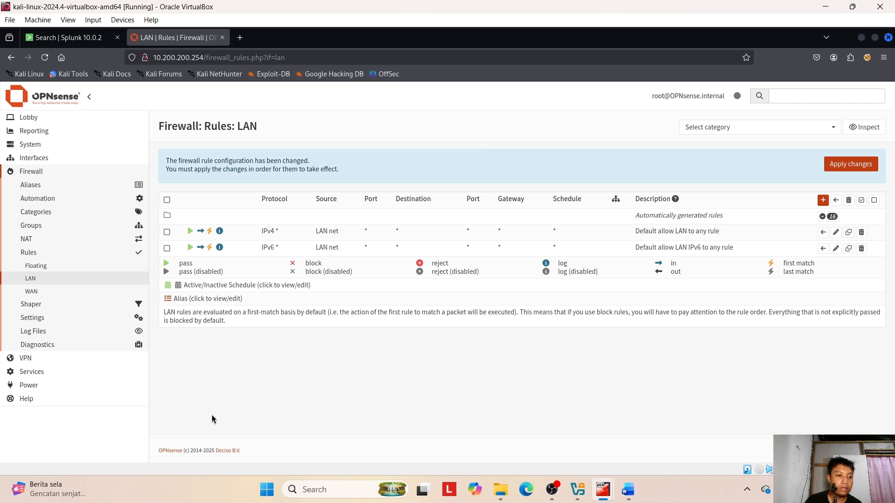
{"action": "left_click", "coordinate": [32, 372]}
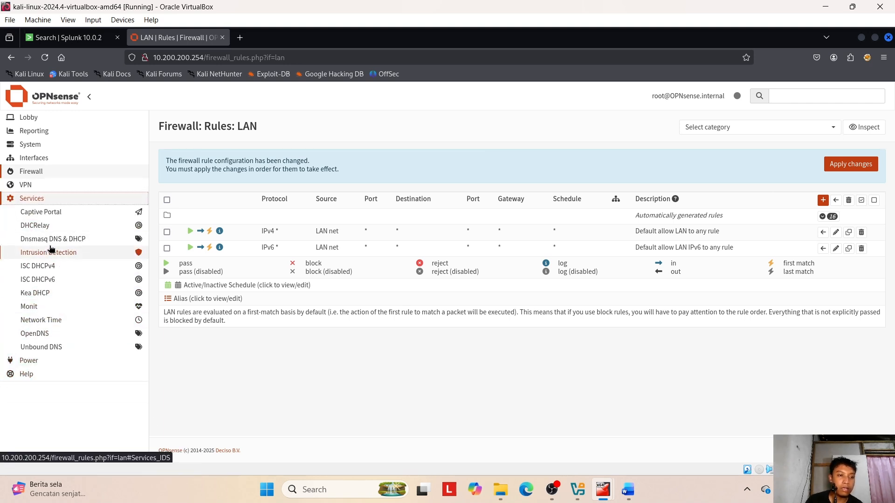
{"action": "left_click", "coordinate": [52, 251]}
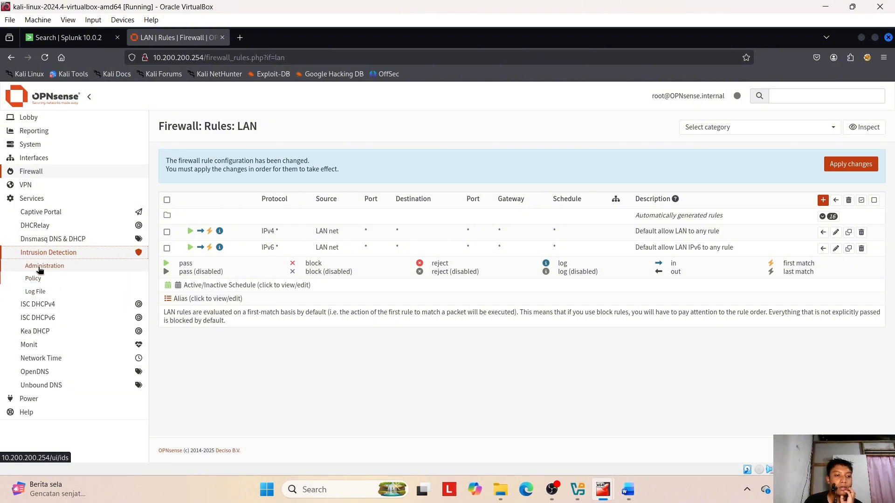
{"action": "left_click", "coordinate": [41, 267]}
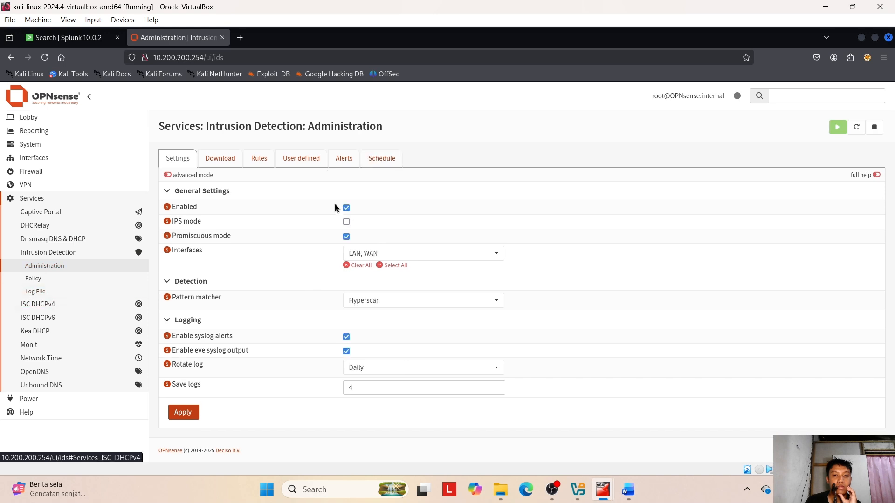
Look through the Intrusion Detection download rulesets and return to the Splunk search page
{"action": "left_click", "coordinate": [216, 162]}
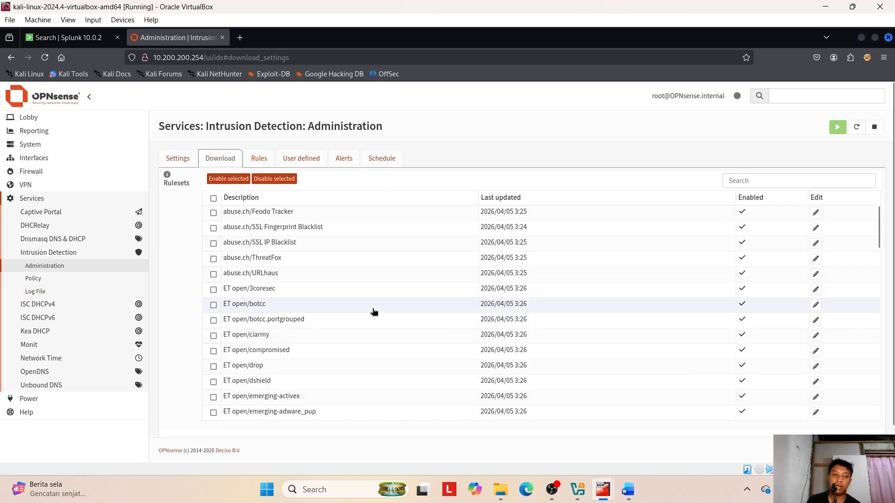
{"action": "scroll", "coordinate": [372, 311], "scroll_direction": "down", "scroll_amount": 5}
{"action": "scroll", "coordinate": [372, 312], "scroll_direction": "down", "scroll_amount": 3}
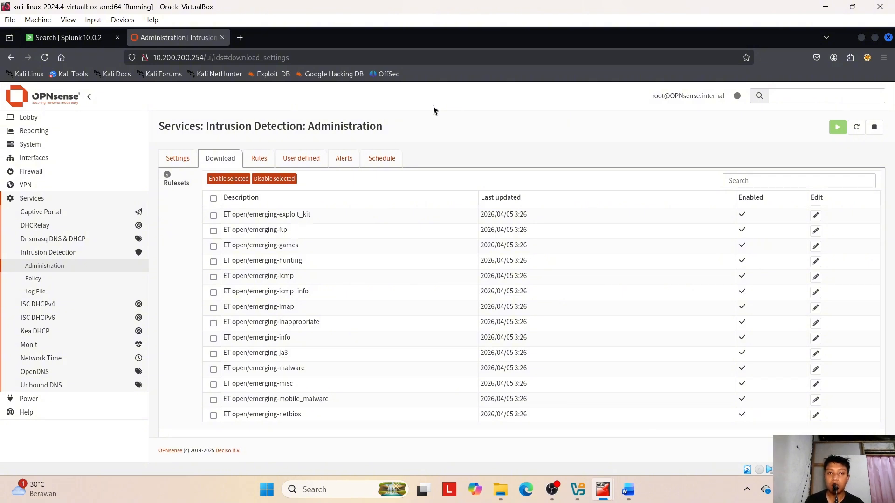
{"action": "left_click", "coordinate": [35, 39]}
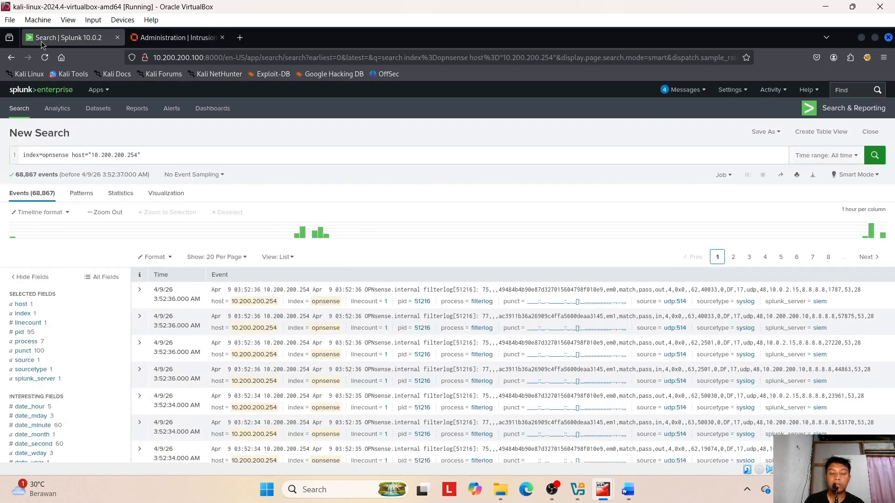